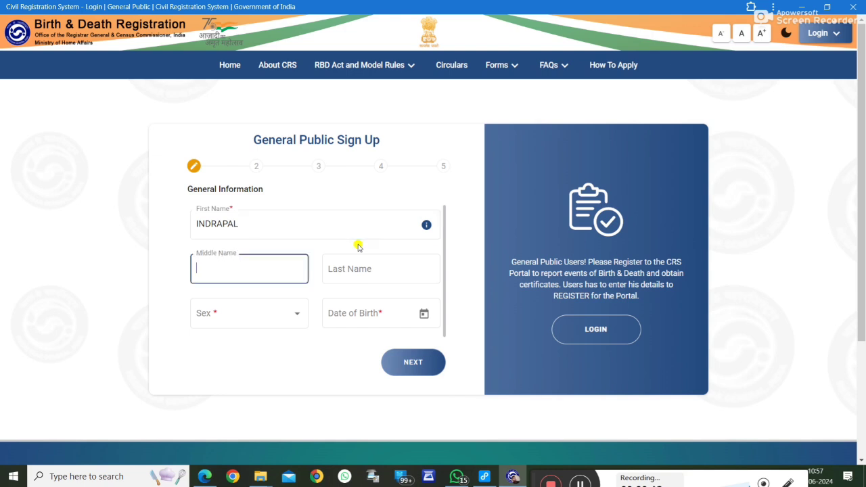
Step: Choose Male as sex, set date of birth to 1 January 1990, and continue to Address
click(284, 313)
click(212, 345)
click(396, 313)
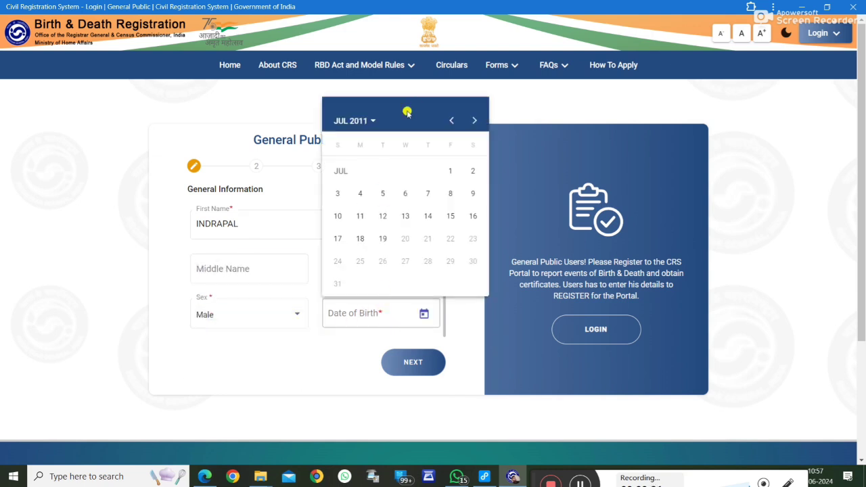
click(361, 120)
click(425, 155)
click(346, 177)
click(359, 195)
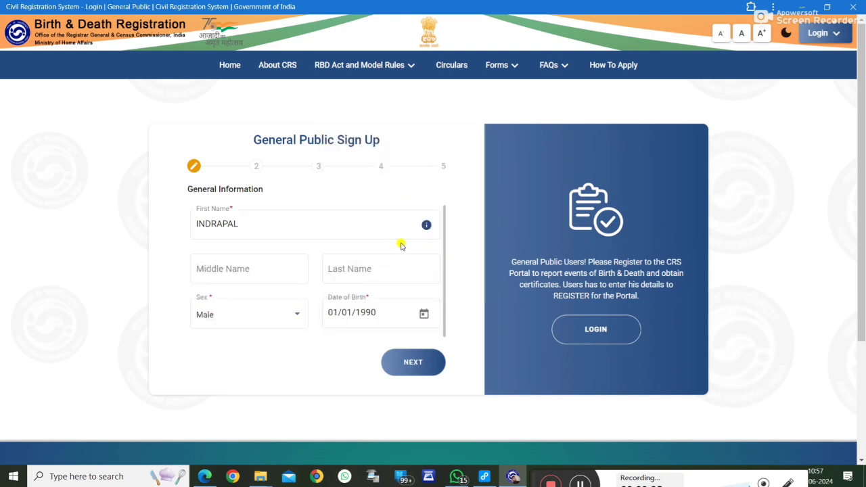
click(399, 361)
click(282, 234)
Step: Set the address to state Uttar Pradesh, district Farrukhabad, sub district Amritpur
scroll(271, 322, down, 5)
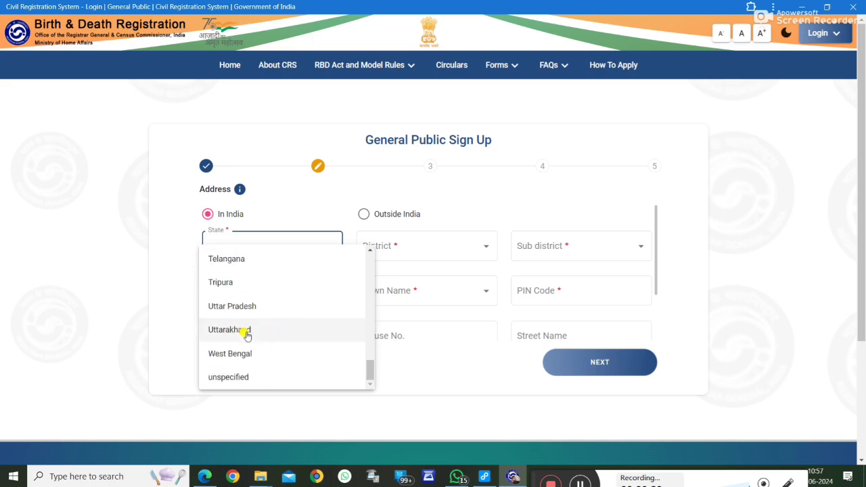
click(233, 303)
click(428, 244)
scroll(399, 313, down, 5)
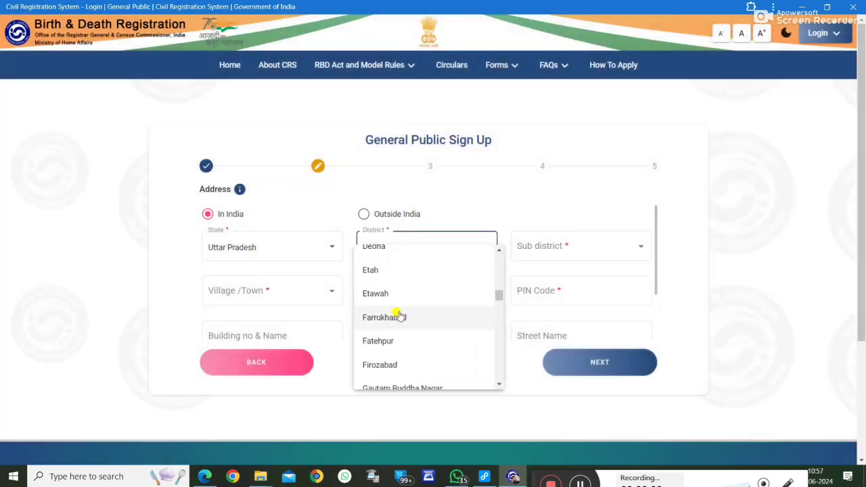
click(396, 314)
click(565, 249)
click(544, 255)
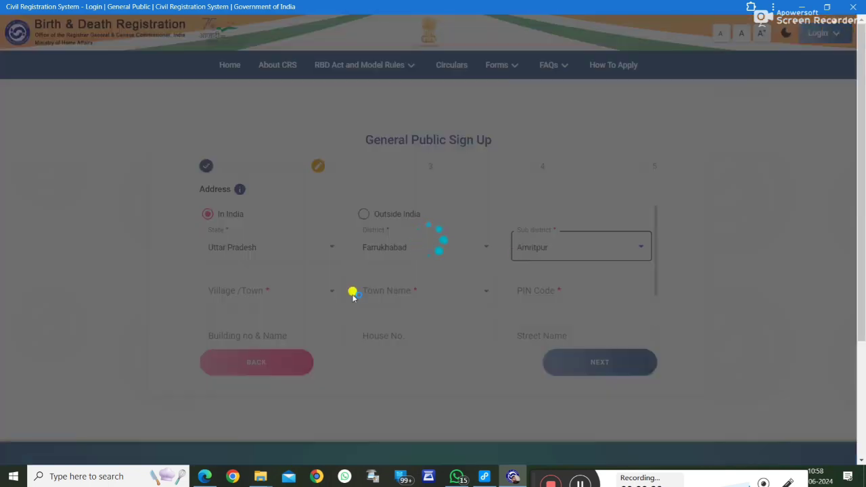
Step: Mark the address as a village and choose Kuberpur Kutlupur as the village name
click(261, 299)
click(234, 327)
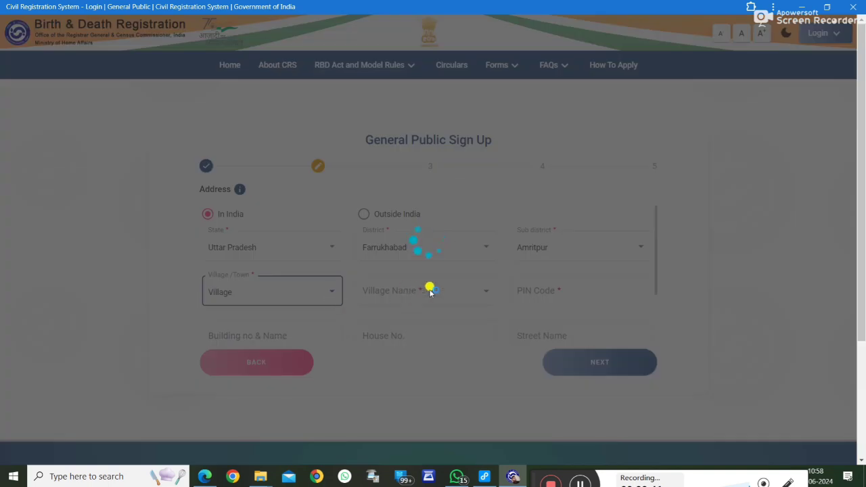
click(419, 296)
scroll(401, 338, down, 15)
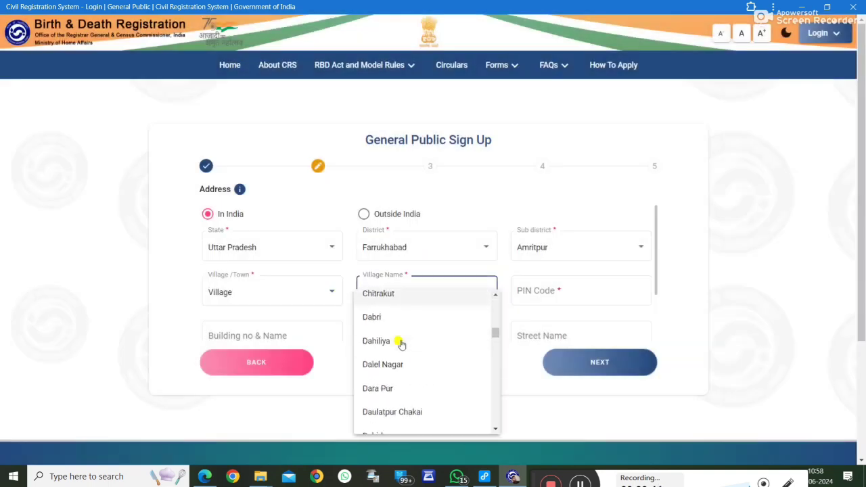
scroll(401, 351, down, 10)
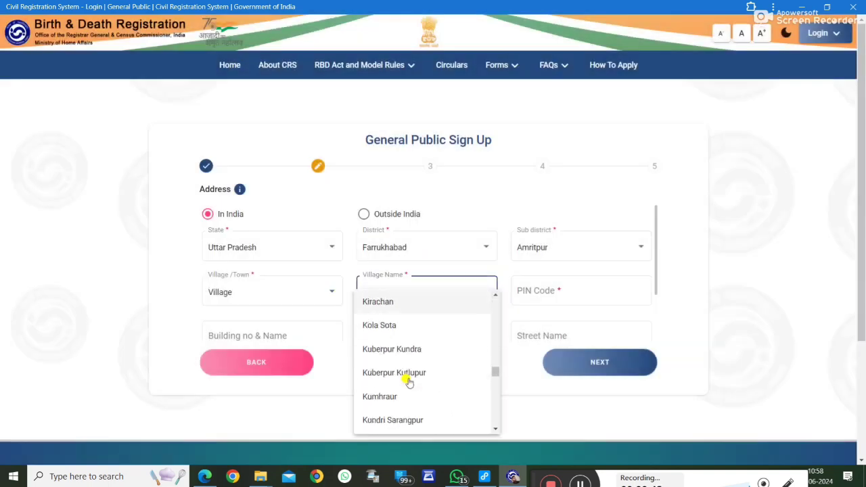
click(405, 361)
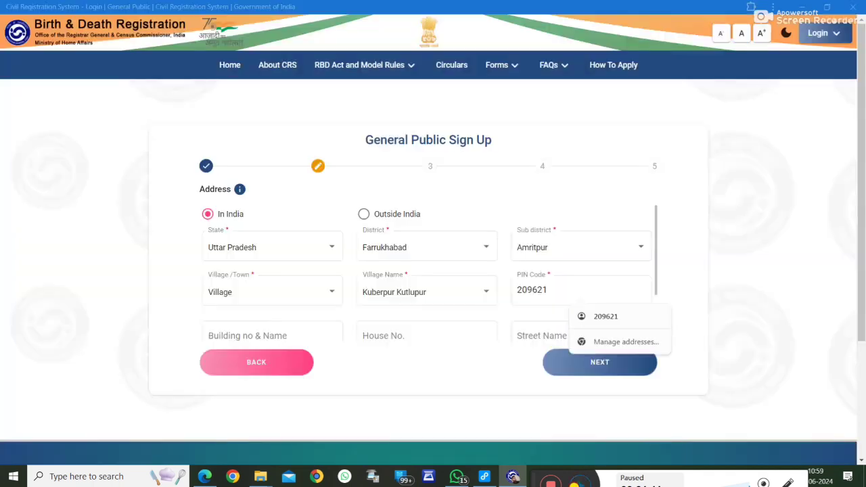
Step: Fill in the building and street name, then continue to the Aadhaar and Nationality step
click(312, 332)
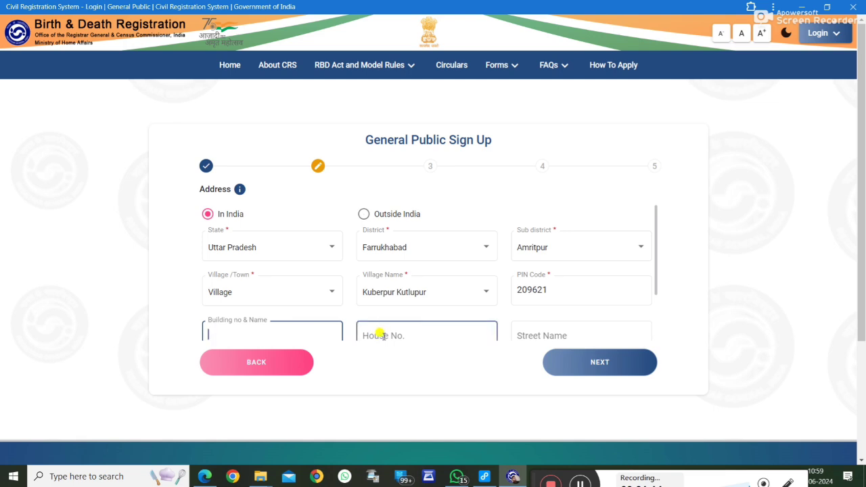
click(552, 333)
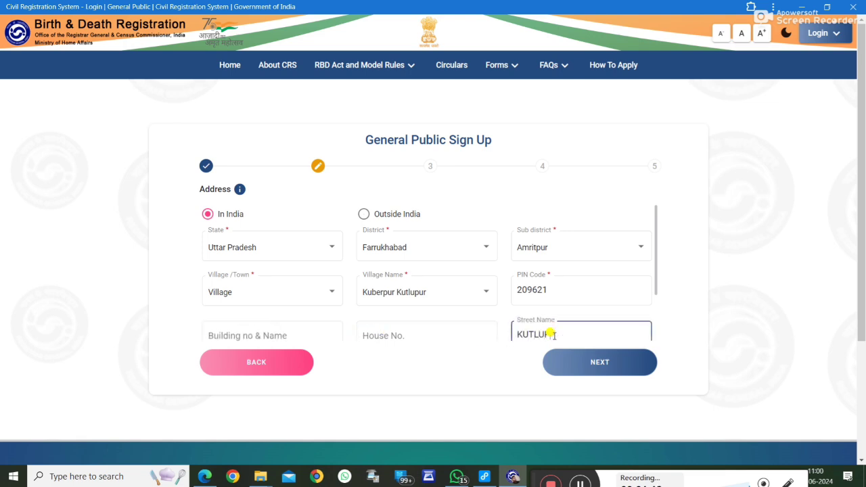
click(592, 363)
click(238, 224)
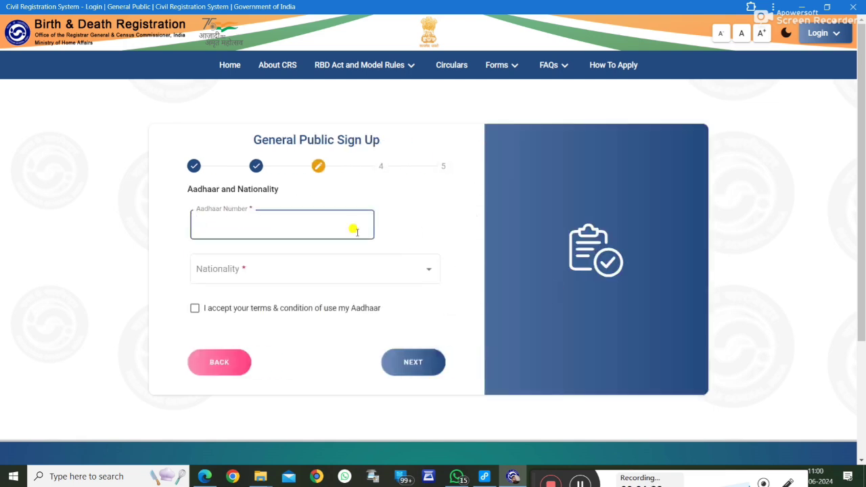
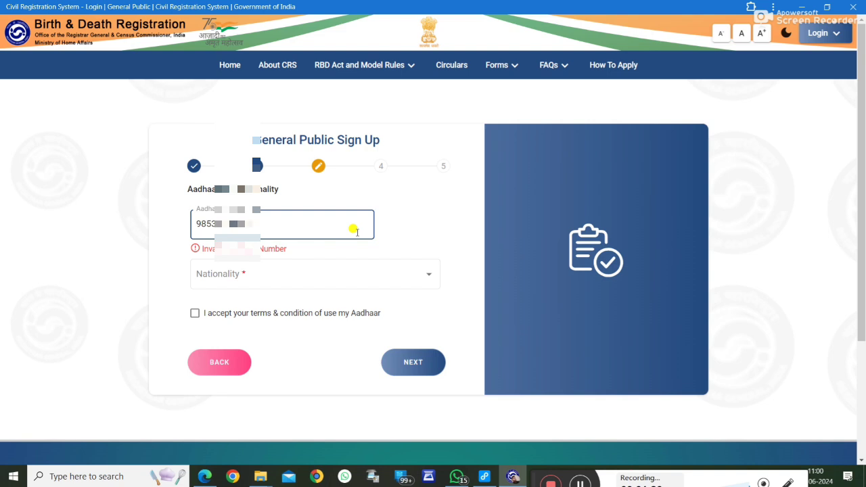
Step: Enter the Aadhaar number, choose Indian nationality, and accept the Aadhaar terms
click(289, 262)
scroll(244, 281, down, 1)
click(221, 222)
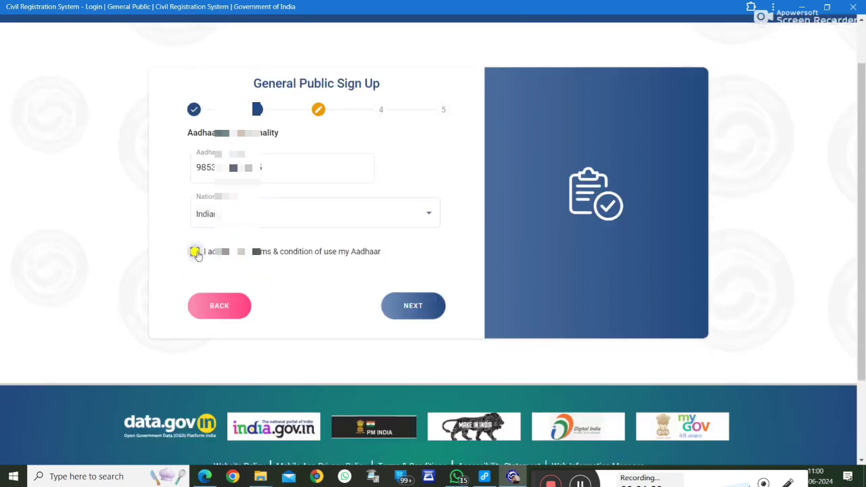
click(195, 252)
click(411, 305)
Step: Enter the mobile number, request an OTP, and verify it with the received code
click(308, 205)
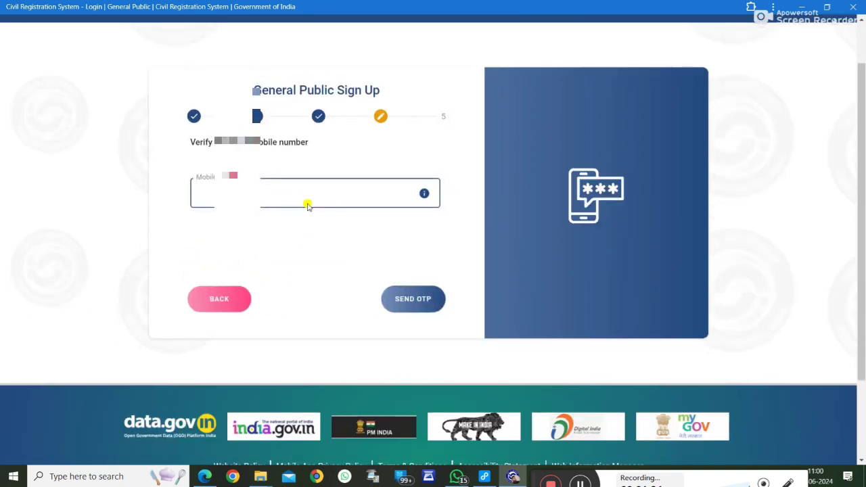
text(8858)
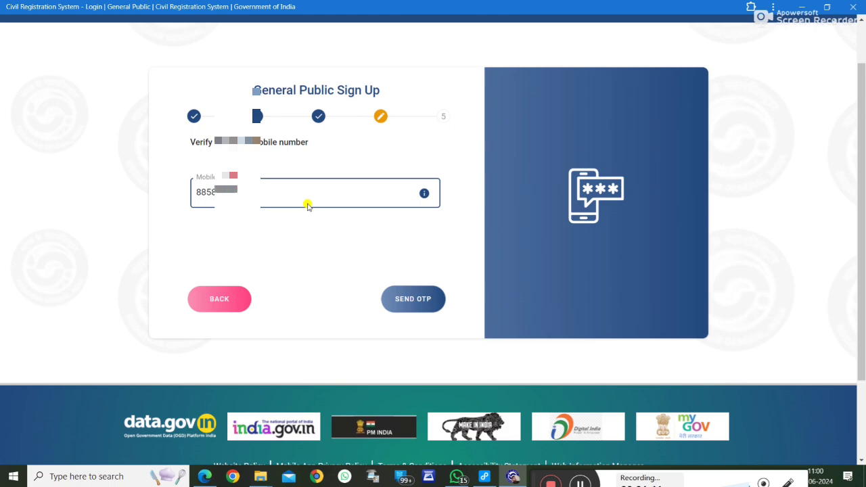
click(388, 298)
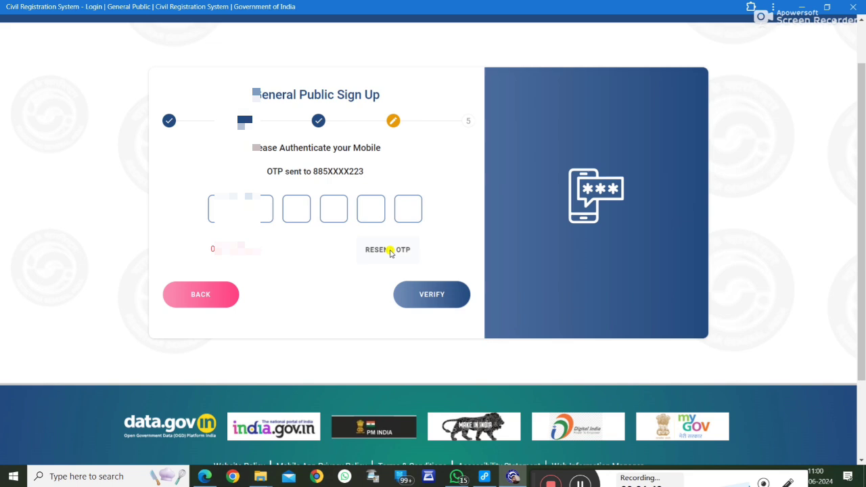
click(215, 210)
text(4)
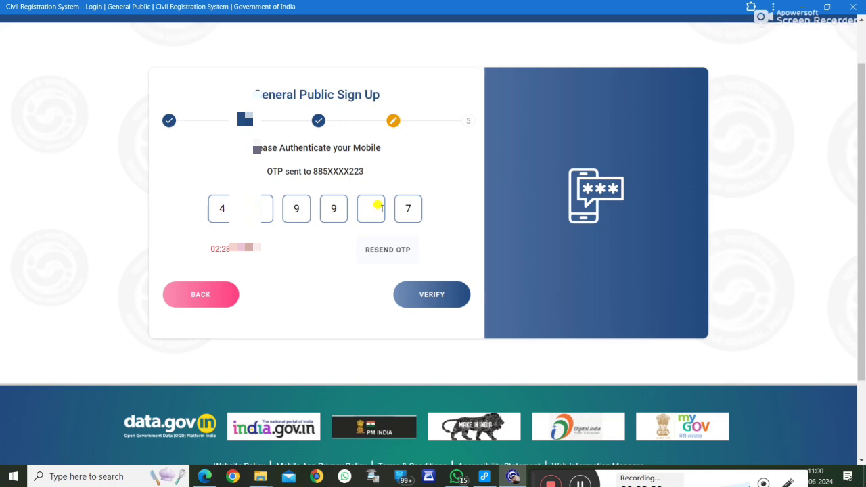
click(432, 294)
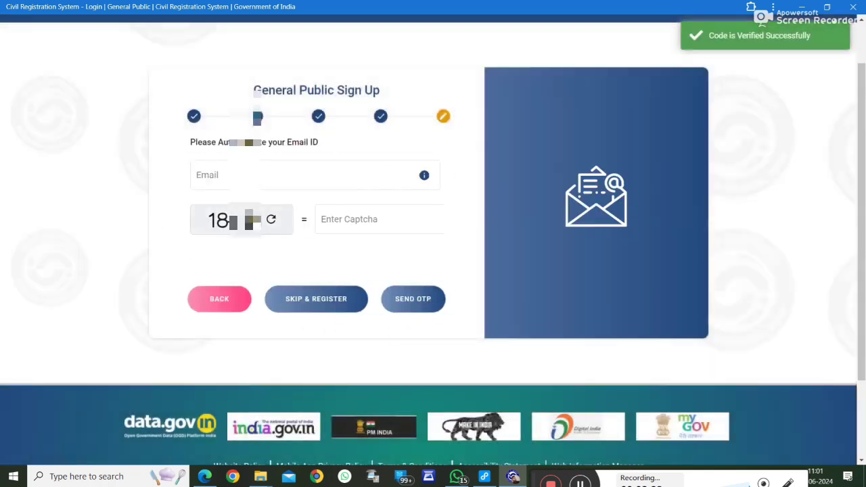
Step: Enter an email address and the captcha answer, then request an email OTP
click(282, 188)
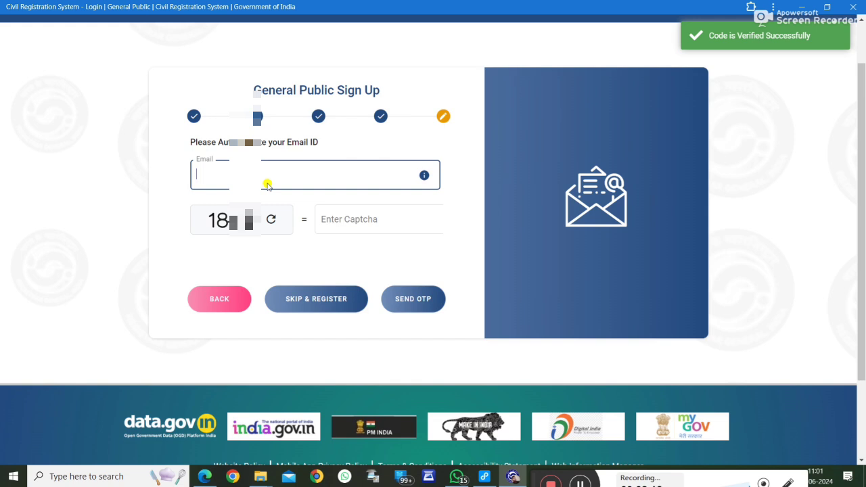
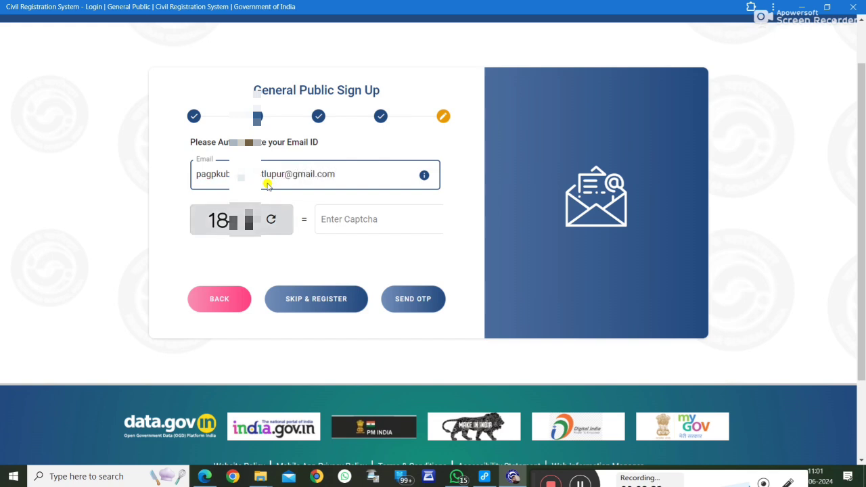
click(357, 223)
text(33)
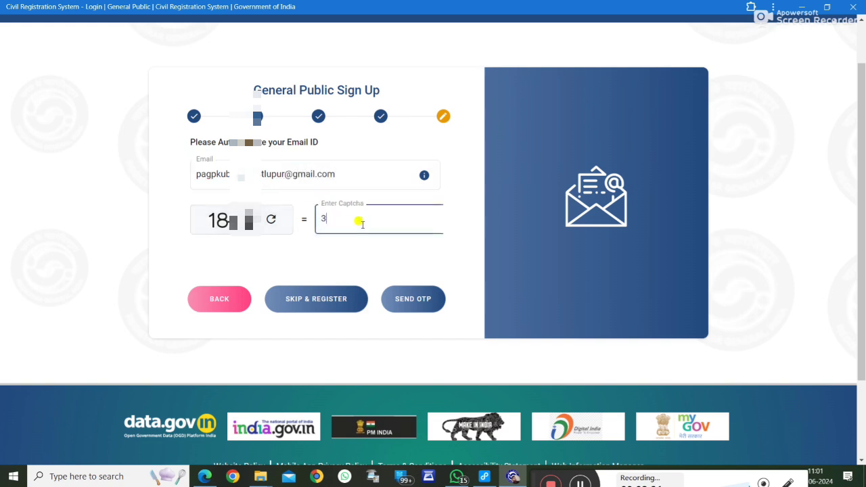
click(414, 300)
Step: Replace the already-used email's part before the @ with a new name, verify its OTP, and register
click(280, 174)
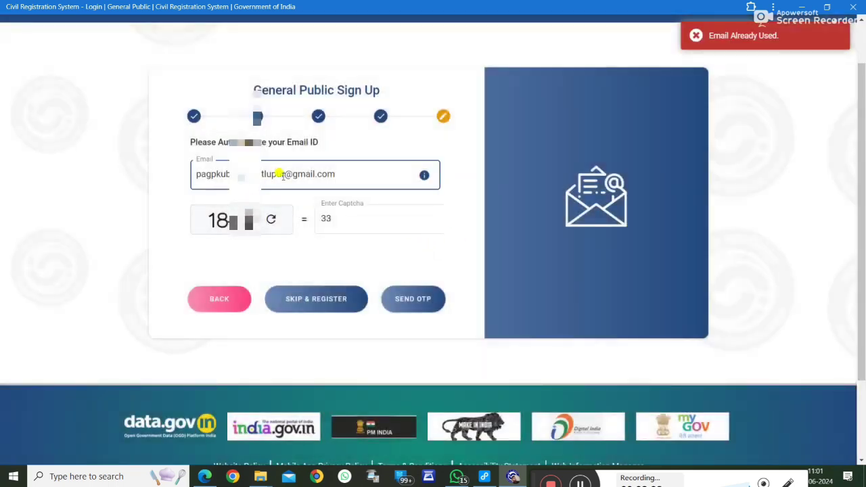
drag(280, 173, 199, 172)
click(290, 175)
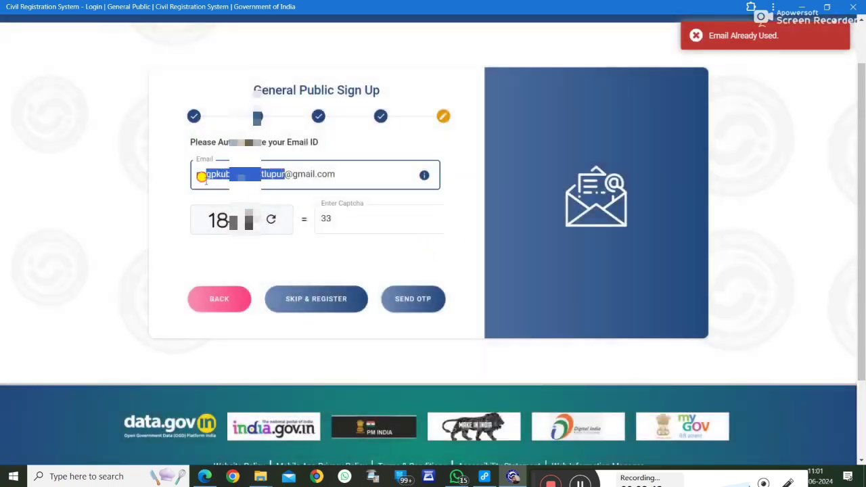
key(BackSpace)
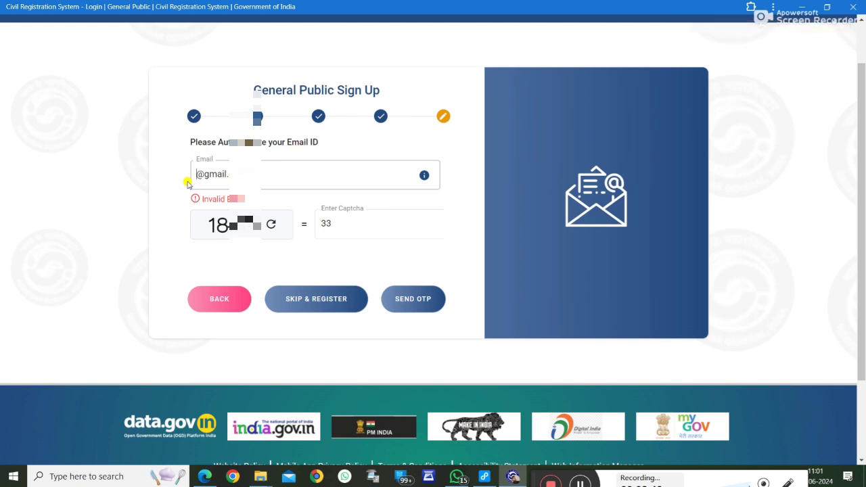
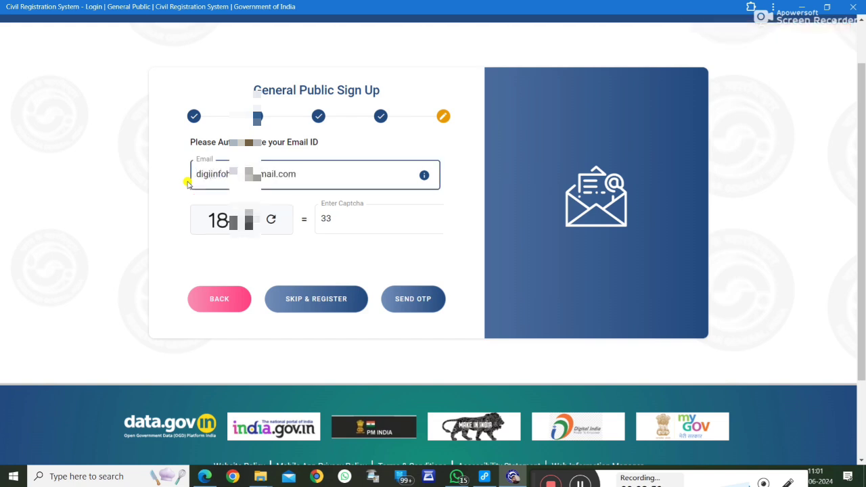
click(408, 300)
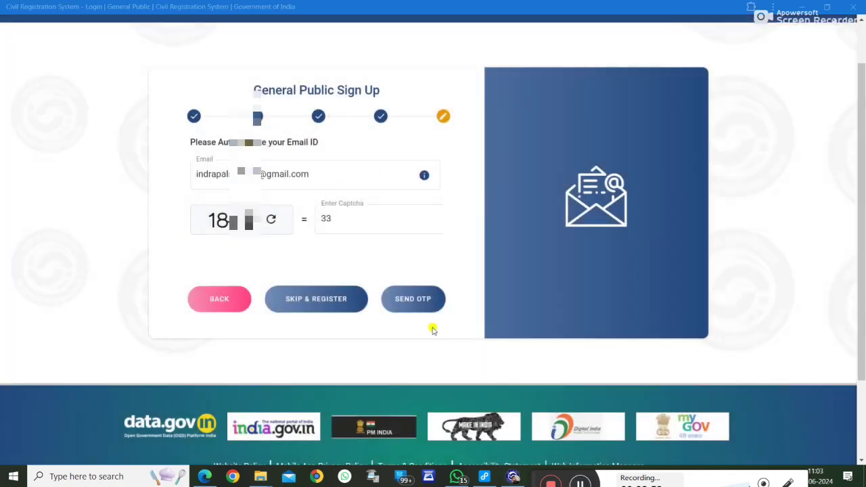
click(405, 306)
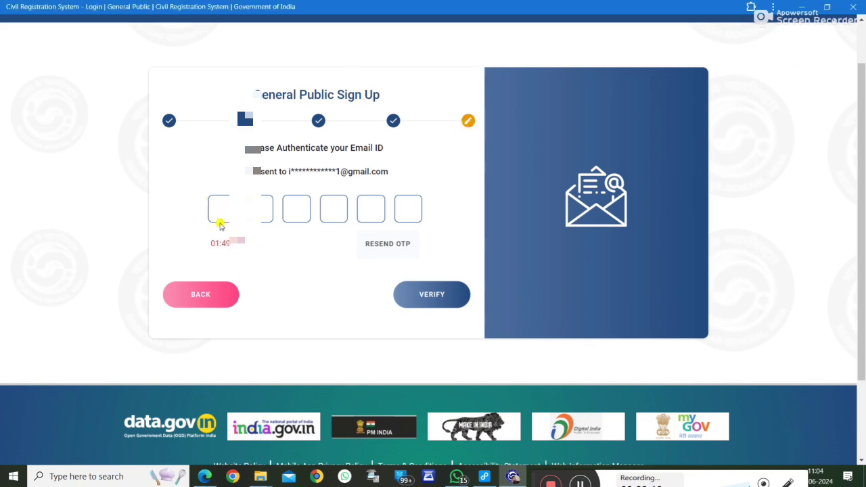
click(399, 288)
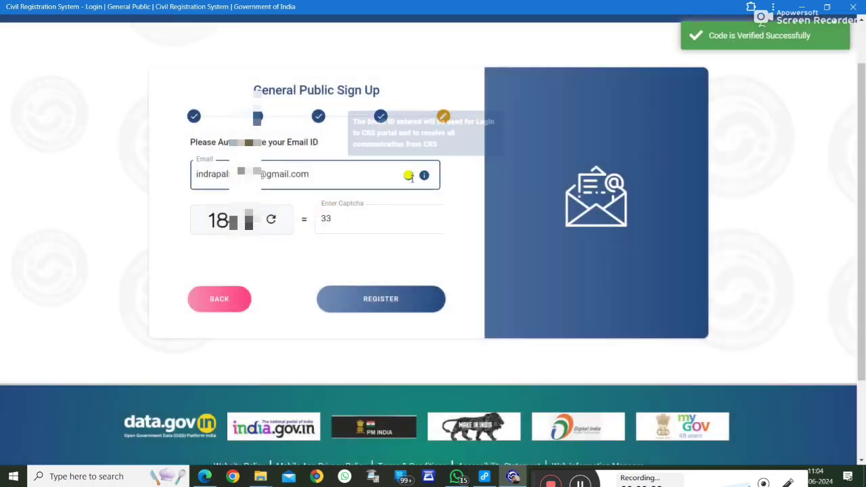
click(383, 306)
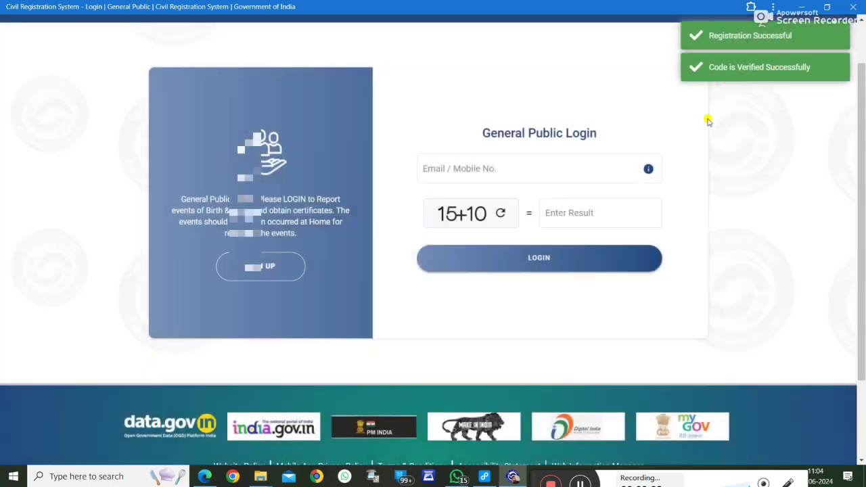
Step: Log in with the registered mobile number and the captcha sum, then enter the login OTP
click(488, 170)
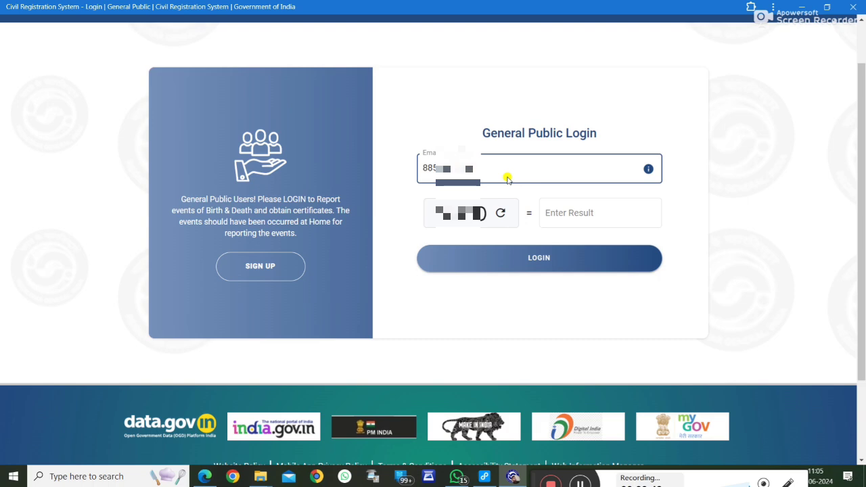
click(575, 212)
text(25)
click(547, 257)
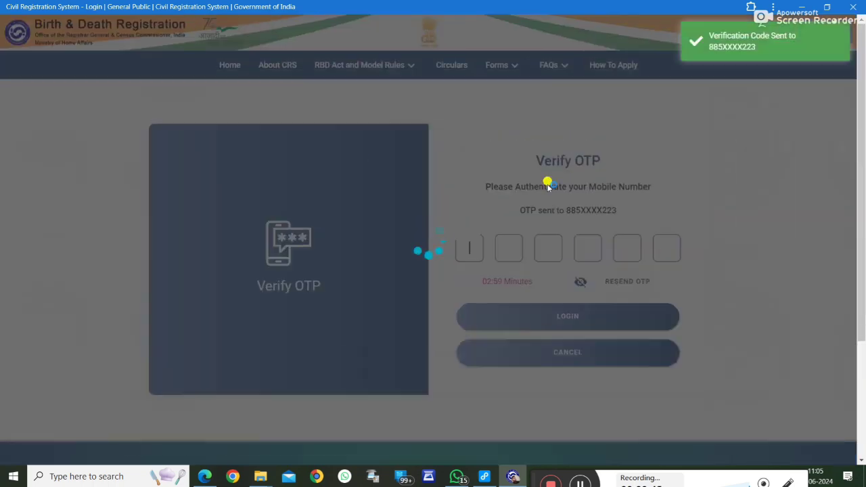
click(469, 242)
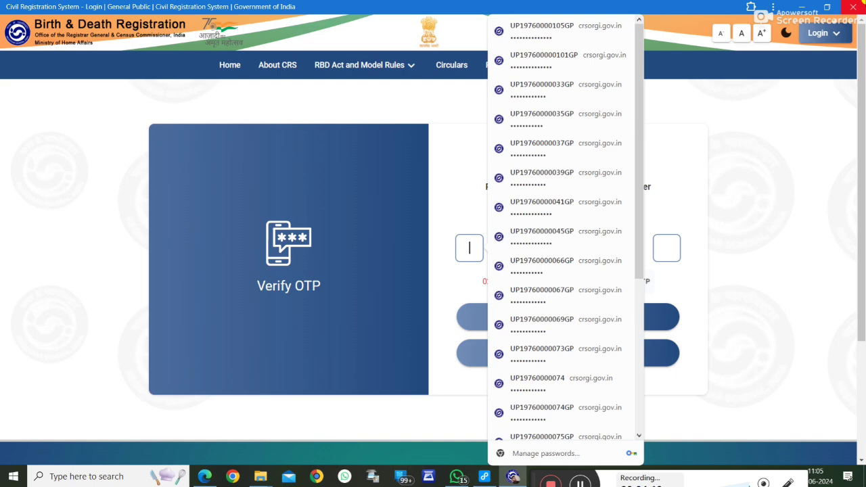
click(584, 484)
click(471, 241)
text(••)
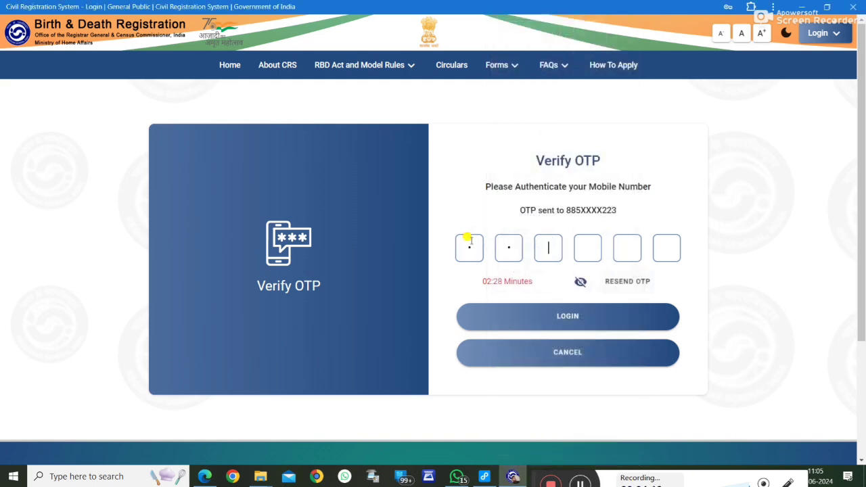
click(568, 315)
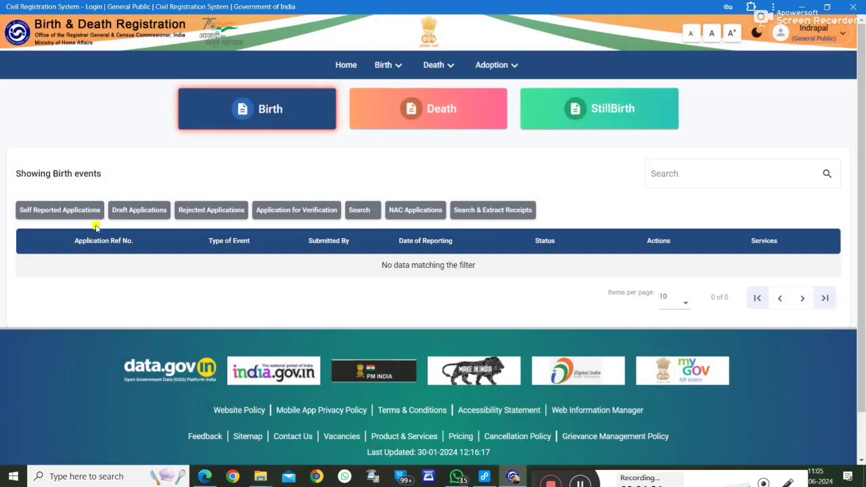
Step: Browse the Birth, Death and Adoption menus, switch to death events, and choose Death > Register Death
click(386, 66)
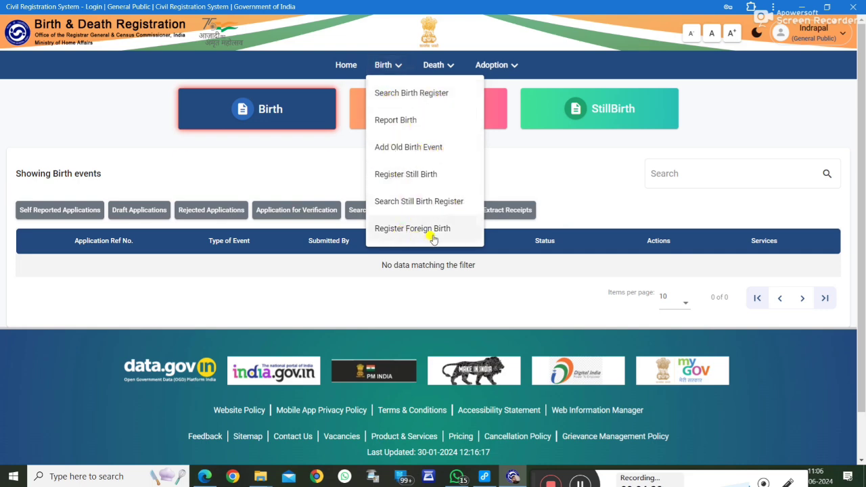
click(445, 68)
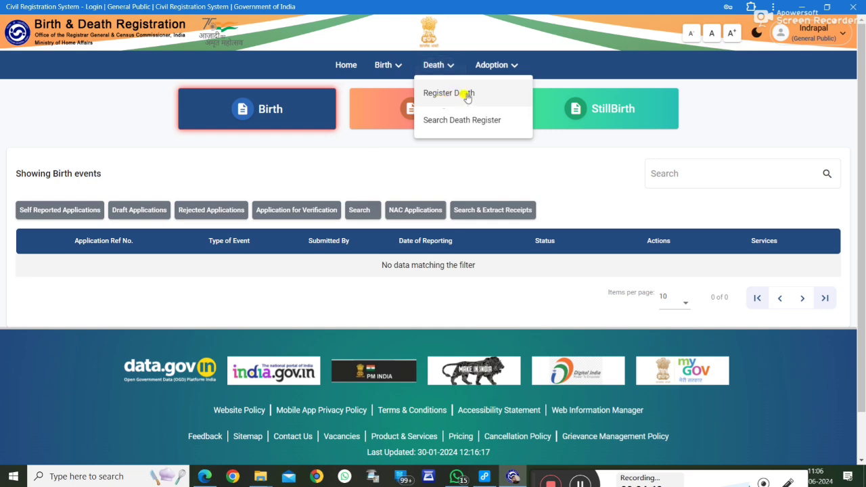
click(512, 65)
click(514, 67)
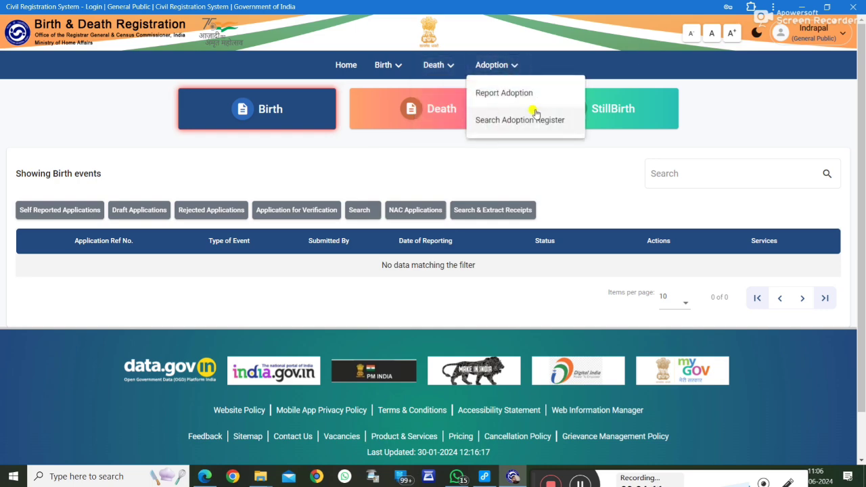
click(446, 115)
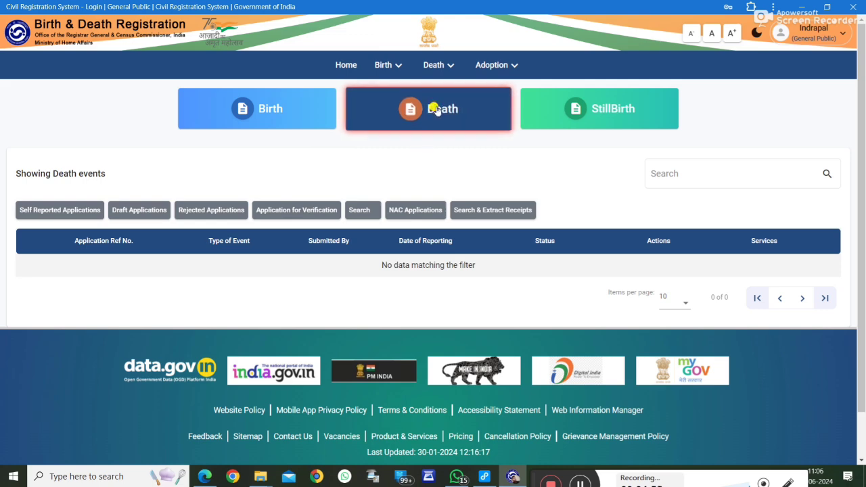
click(448, 65)
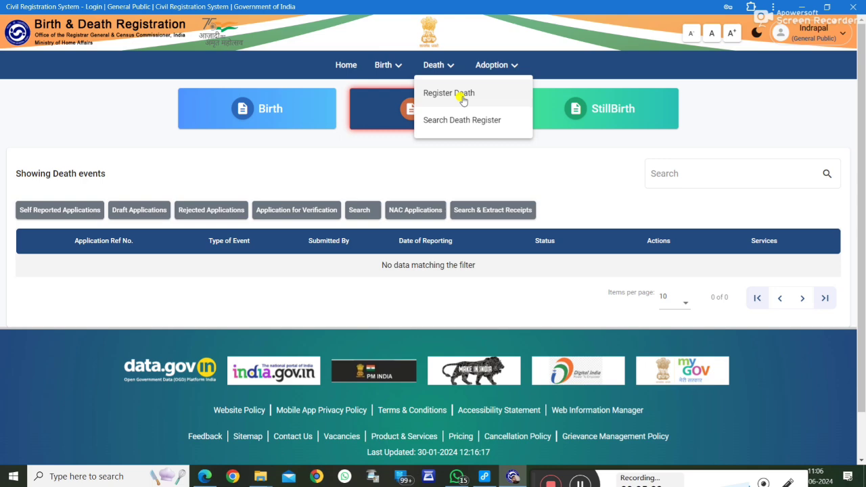
click(449, 92)
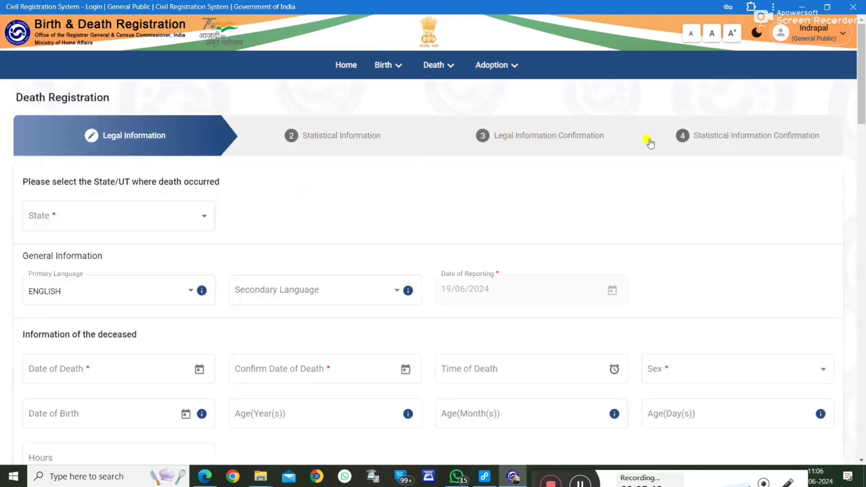
Step: Set the state of death to Uttar Pradesh, primary language ENGLISH and secondary language HINDI
scroll(301, 208, down, 2)
click(163, 110)
scroll(74, 148, down, 4)
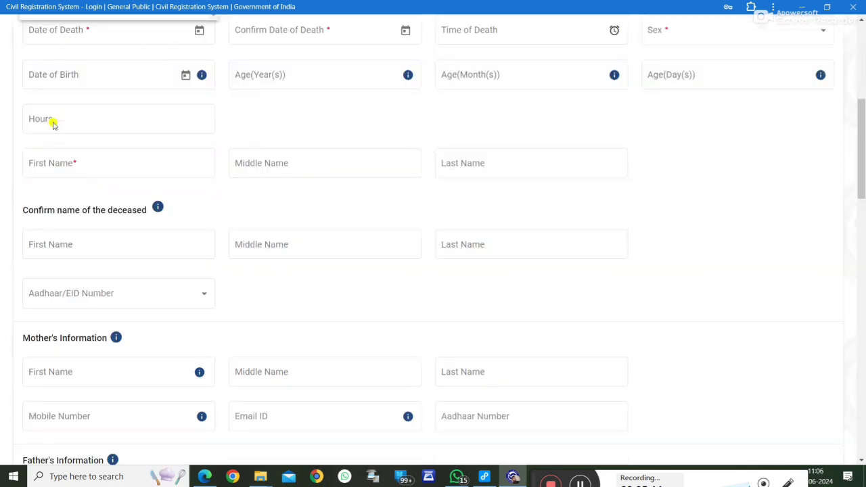
scroll(54, 124, up, 3)
click(71, 163)
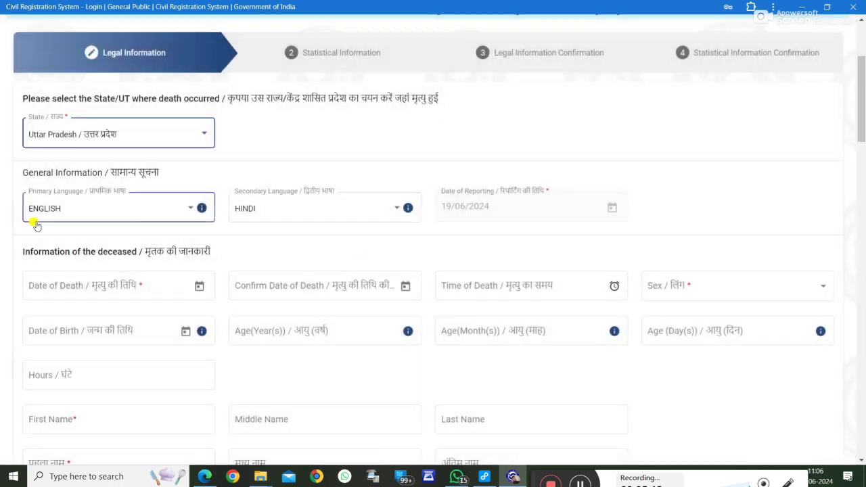
click(118, 210)
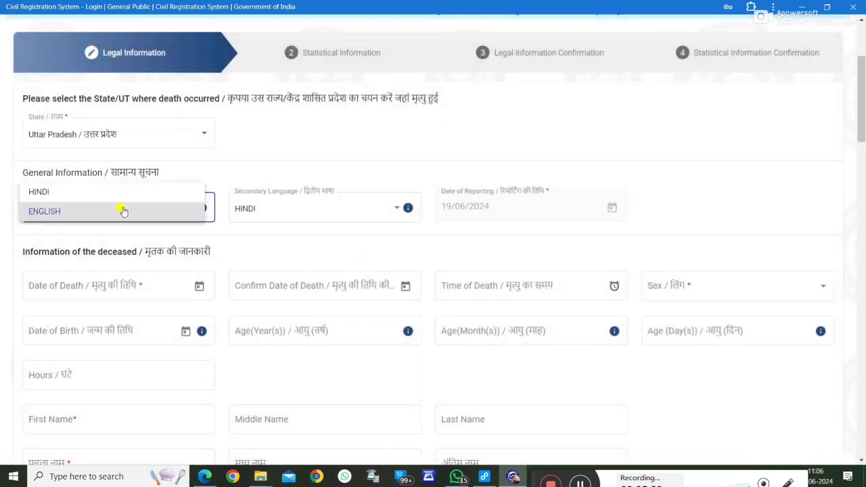
click(56, 199)
click(161, 206)
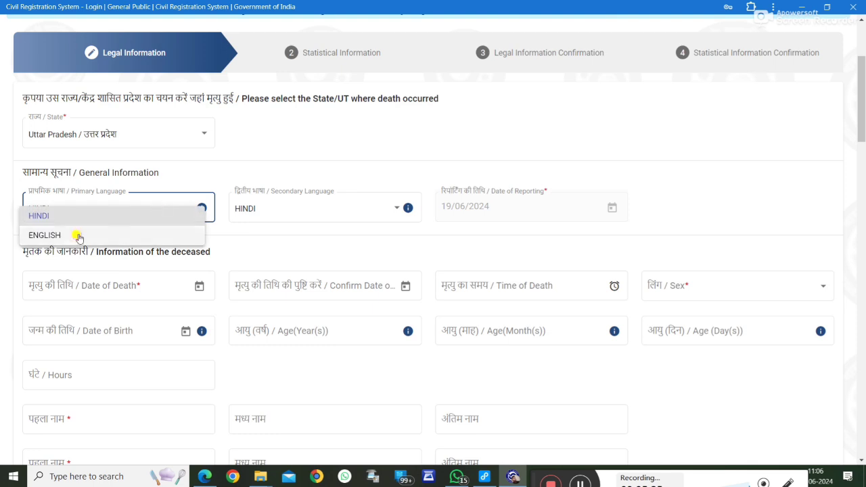
click(78, 237)
click(367, 217)
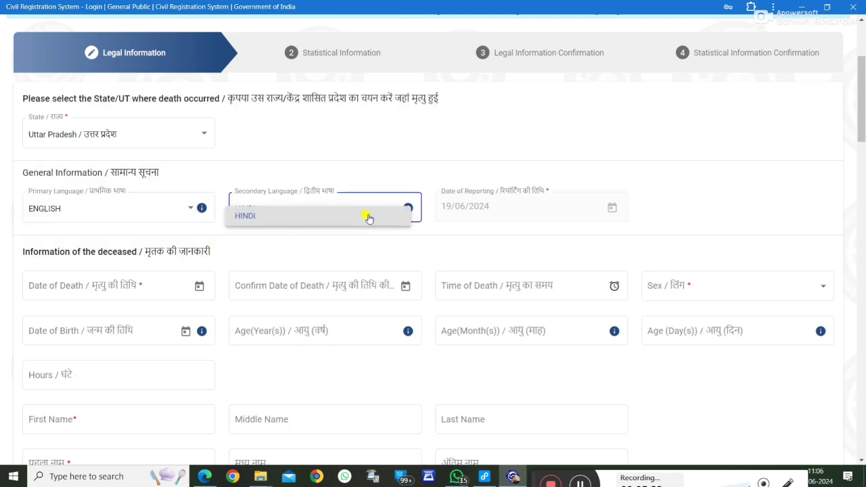
click(427, 248)
Step: Pick 1 June 2024 as the date of death in the calendar
scroll(114, 235, down, 2)
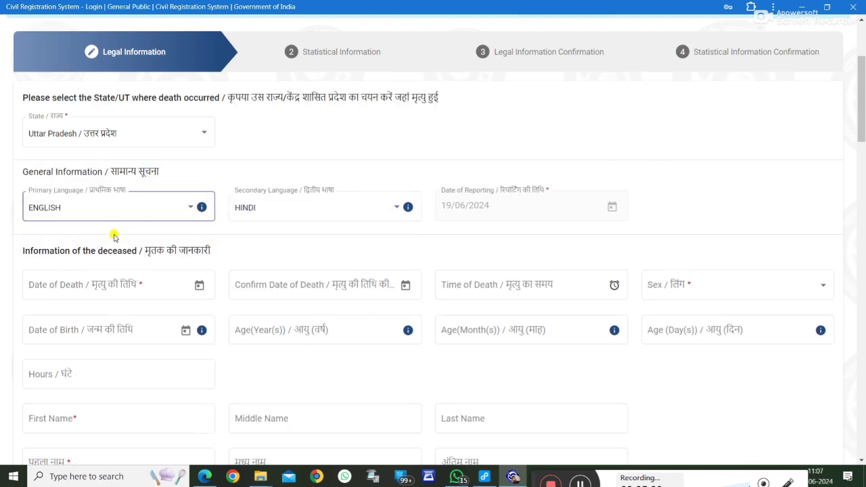
click(198, 173)
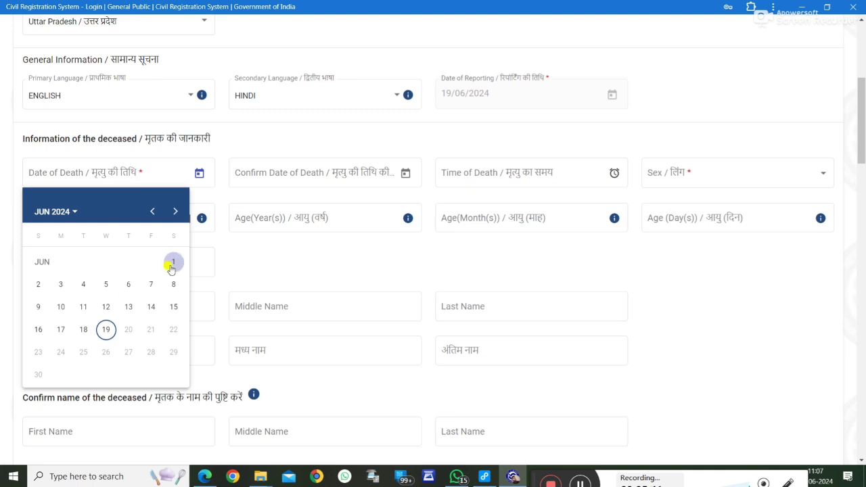
click(152, 213)
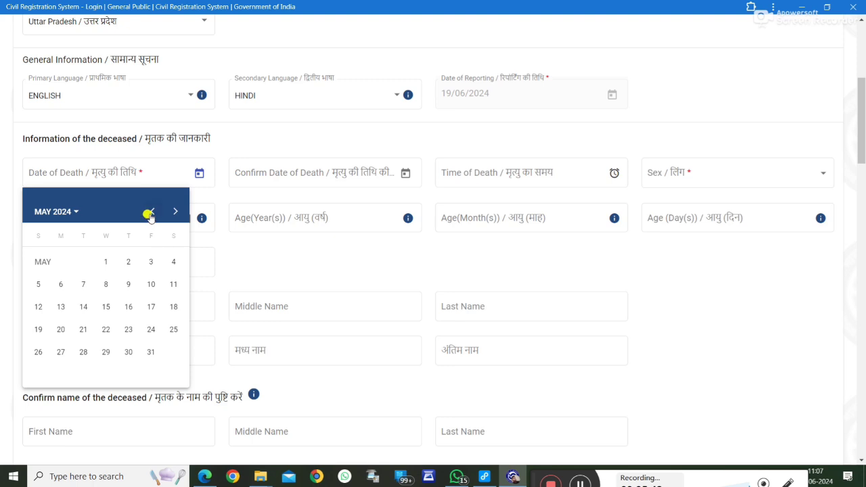
click(152, 212)
click(152, 211)
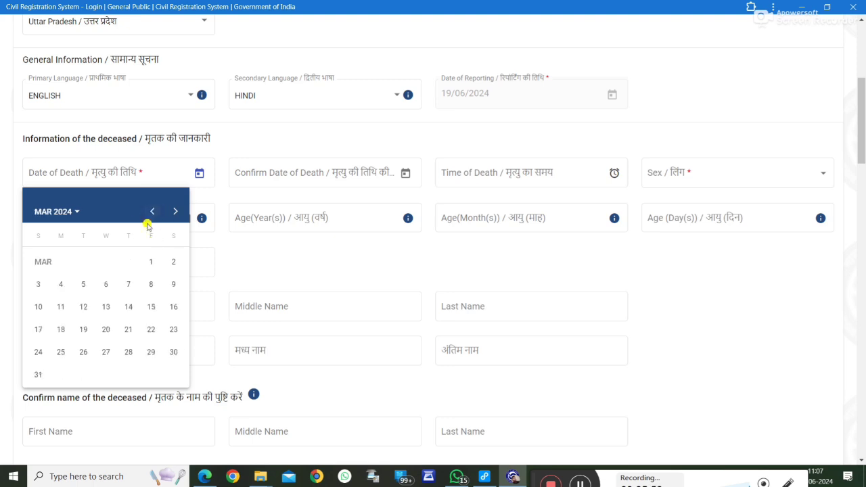
click(152, 211)
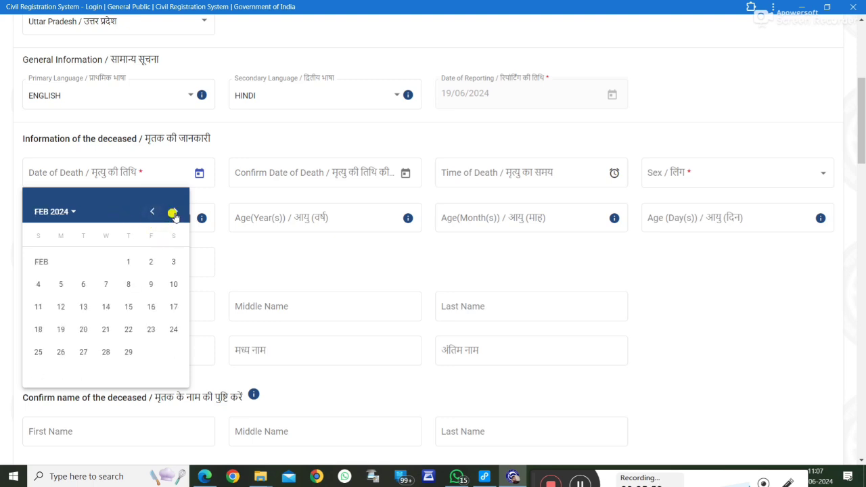
click(174, 213)
click(174, 213)
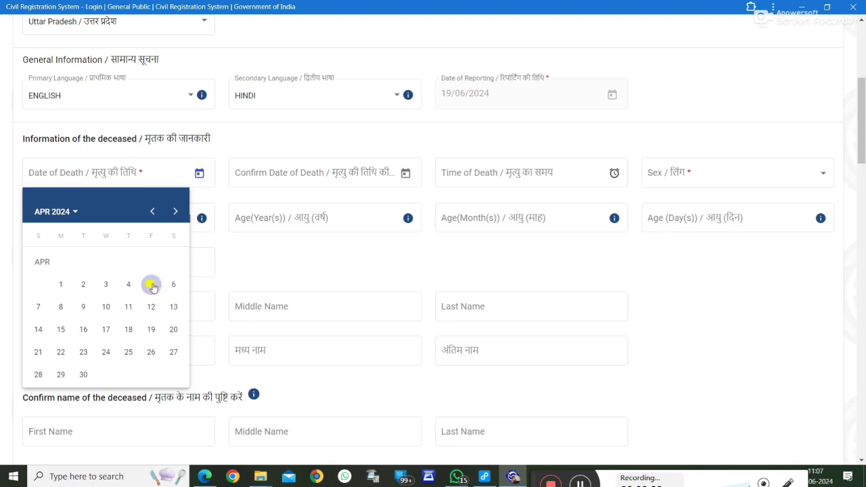
click(175, 213)
click(176, 213)
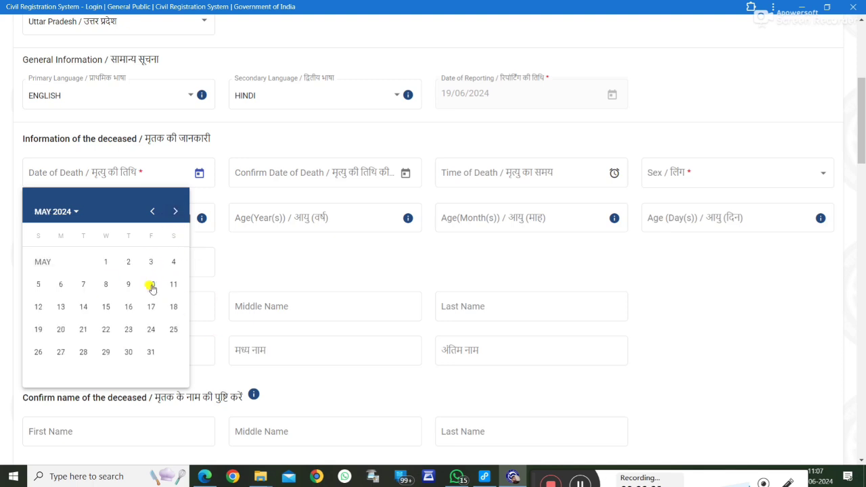
click(290, 411)
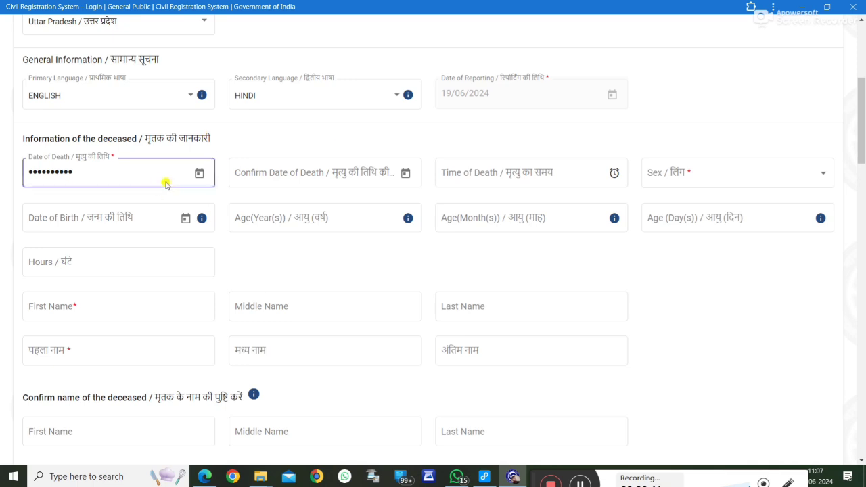
click(198, 173)
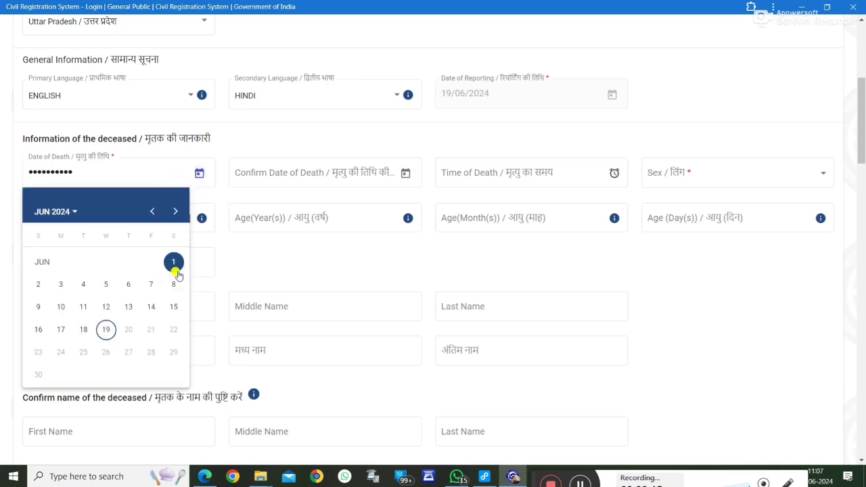
click(150, 213)
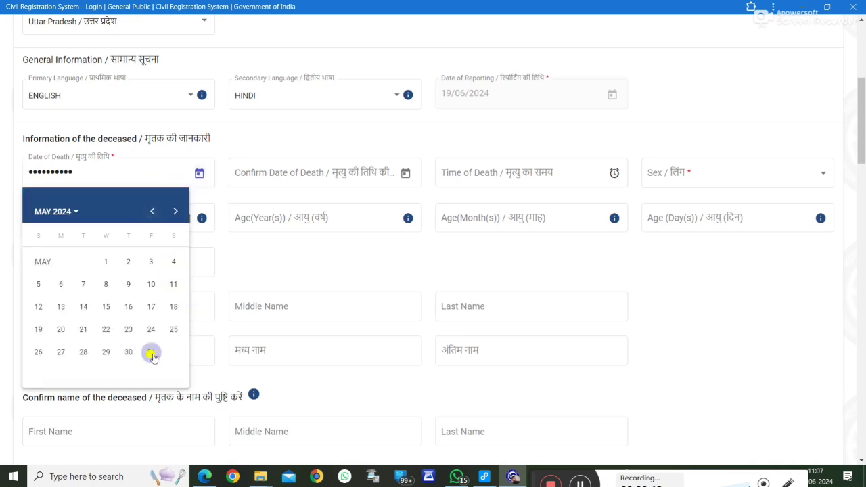
click(152, 354)
click(198, 176)
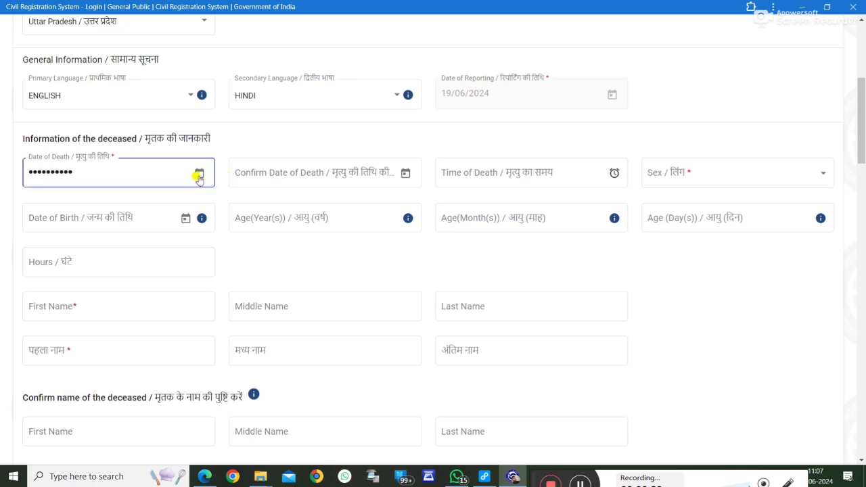
click(175, 211)
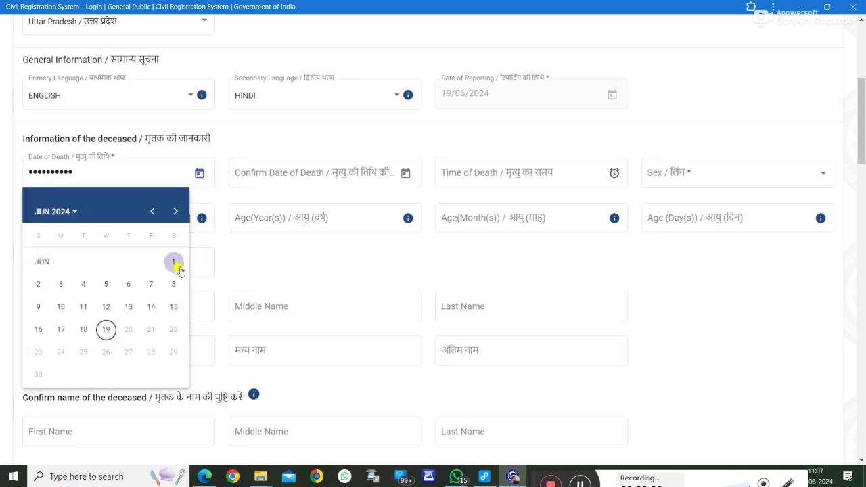
click(244, 276)
Step: Confirm the date of death as 01/06/2024
click(308, 176)
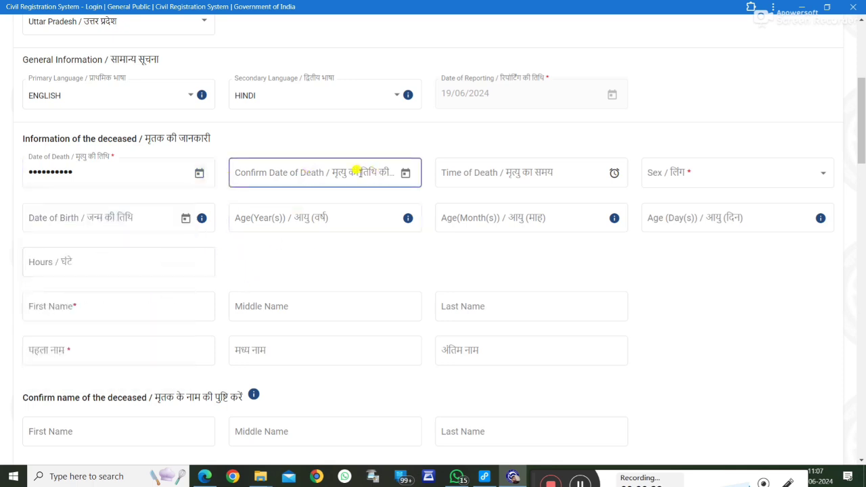
click(404, 173)
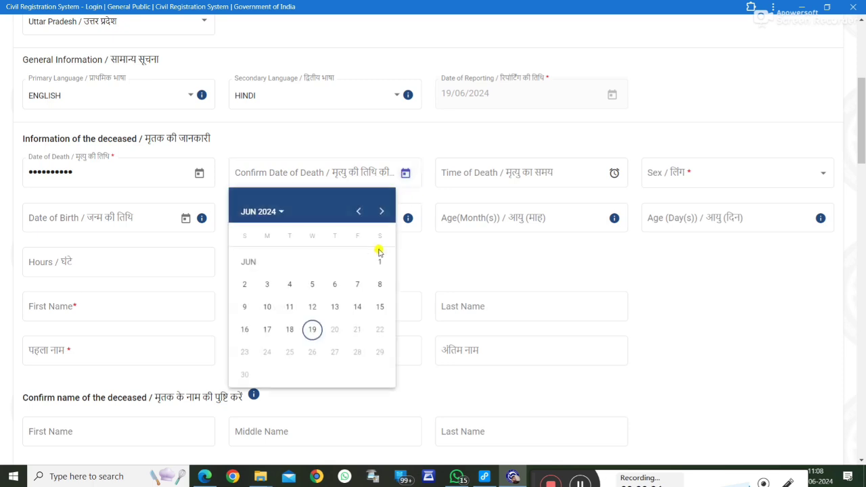
click(554, 177)
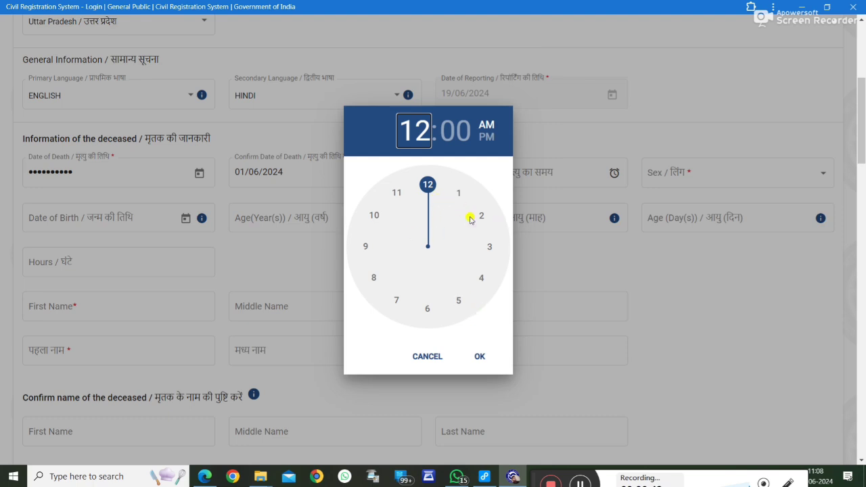
Step: Set the time of death to 12:00 AM and the deceased's sex to Male / पुरुष
click(479, 356)
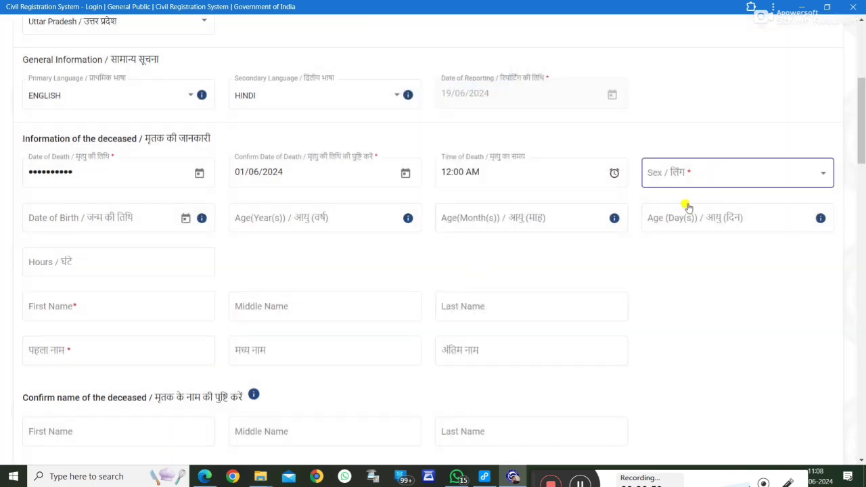
click(685, 180)
click(687, 205)
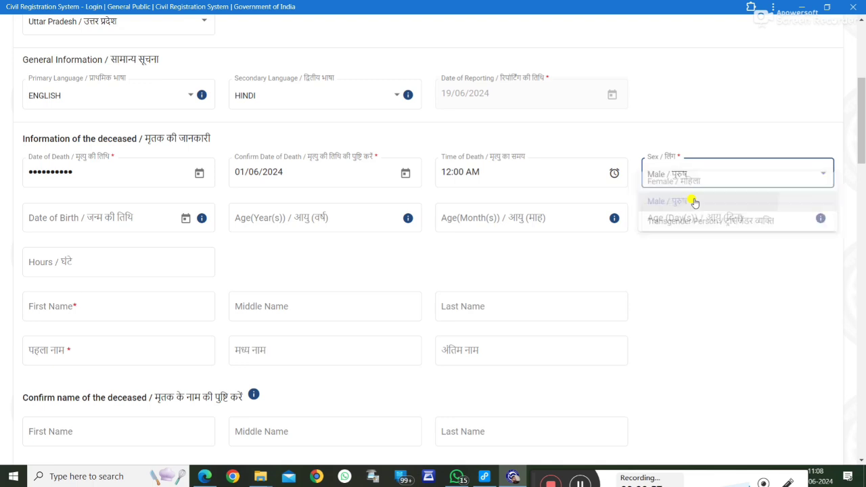
click(413, 278)
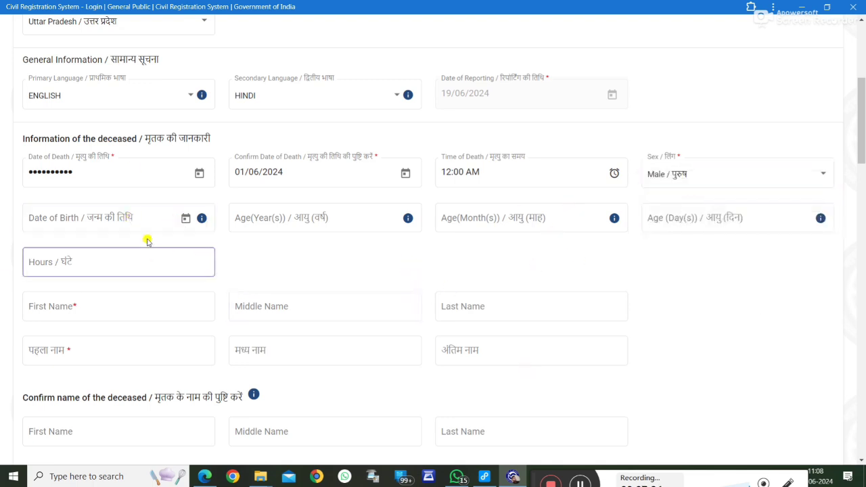
click(186, 224)
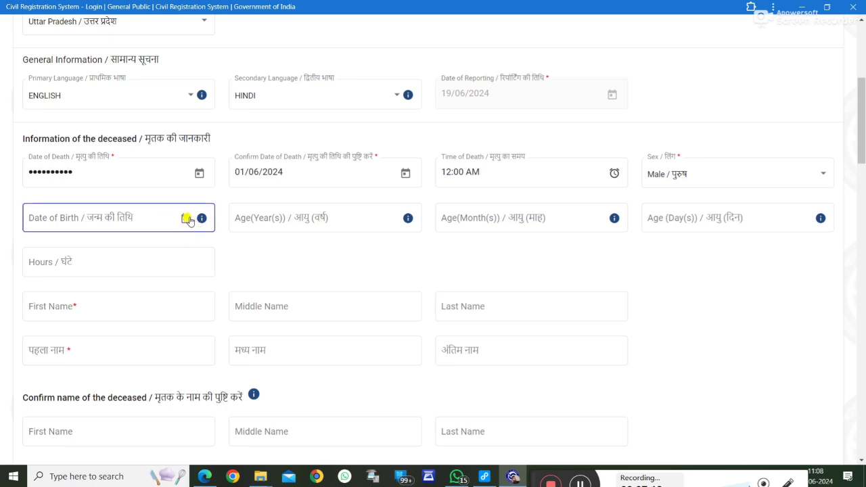
click(184, 217)
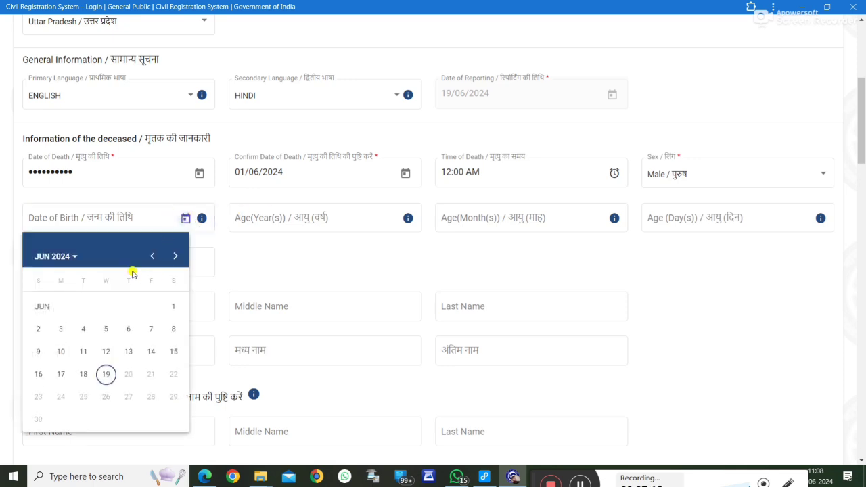
click(51, 256)
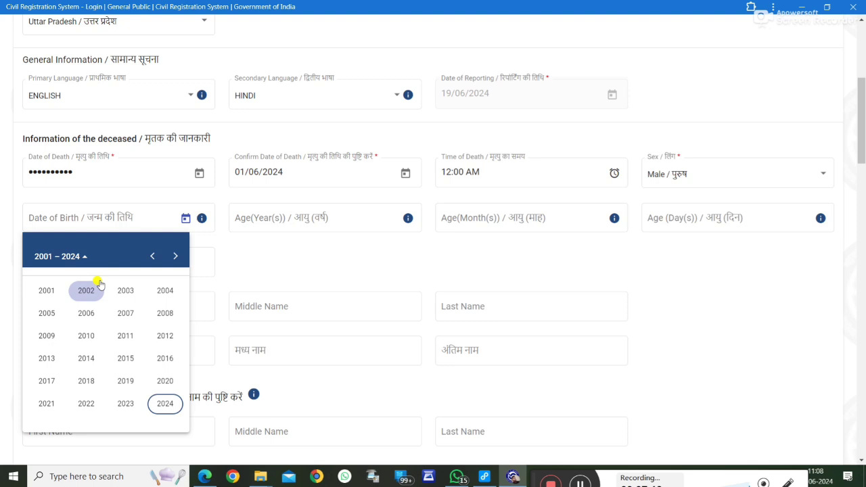
click(152, 256)
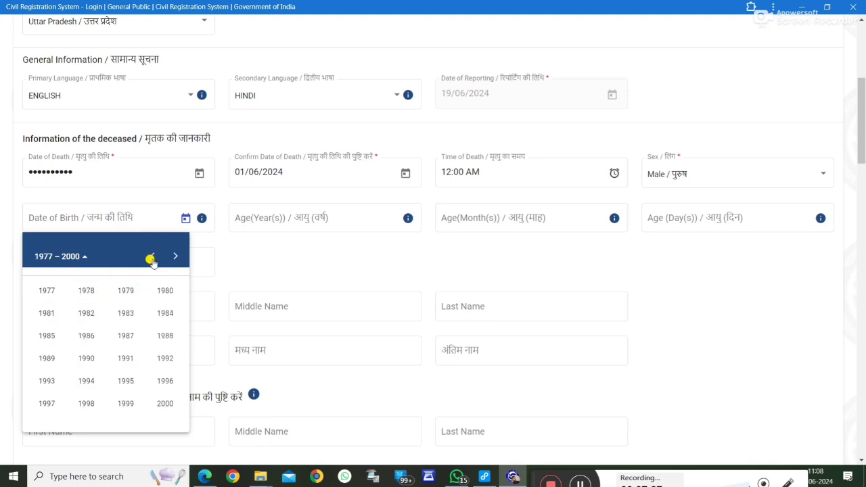
click(152, 257)
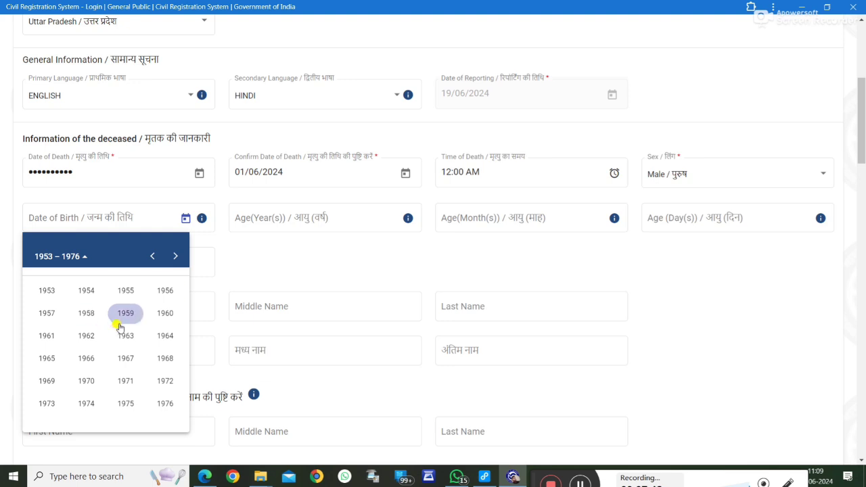
click(152, 256)
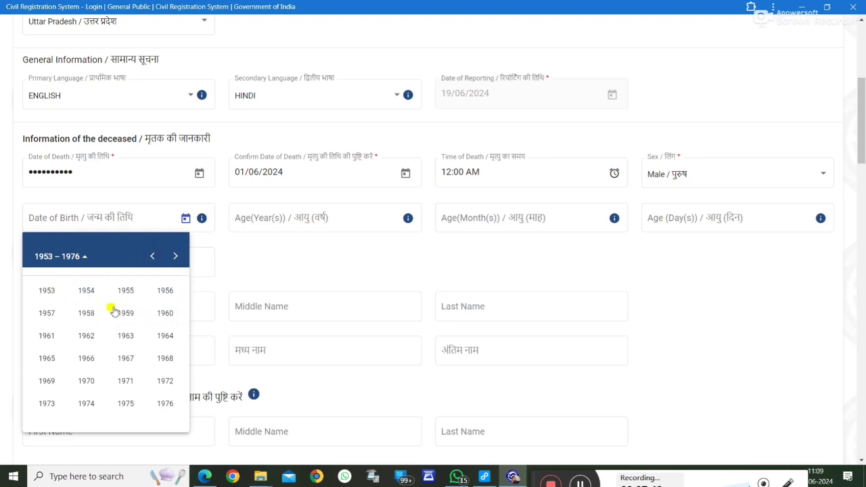
click(124, 403)
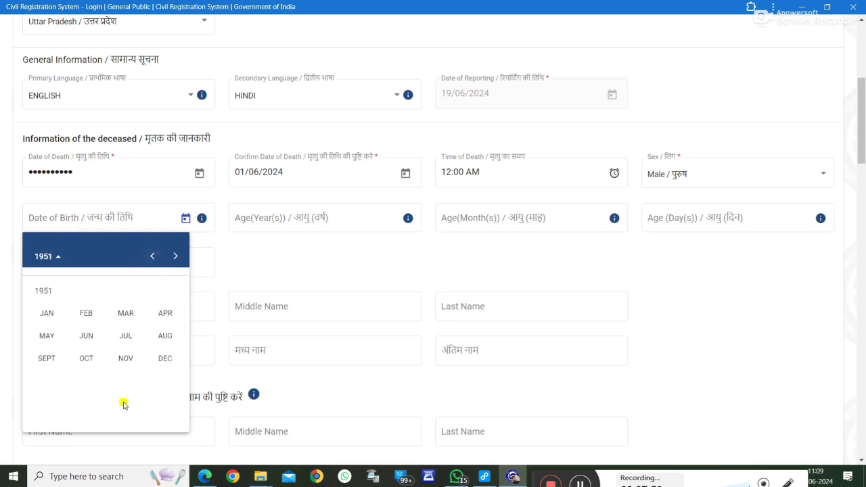
click(88, 359)
click(84, 396)
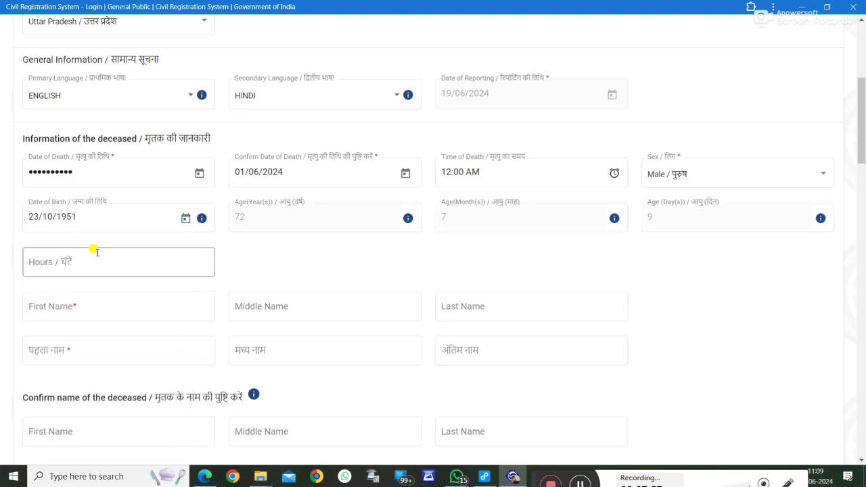
click(79, 262)
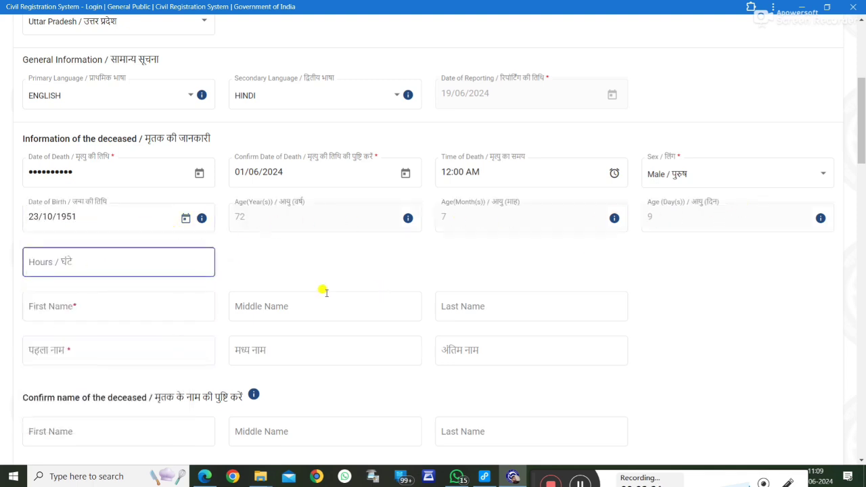
Step: Enter the deceased's first name in English and Hindi, and retype it in Confirm name
click(87, 307)
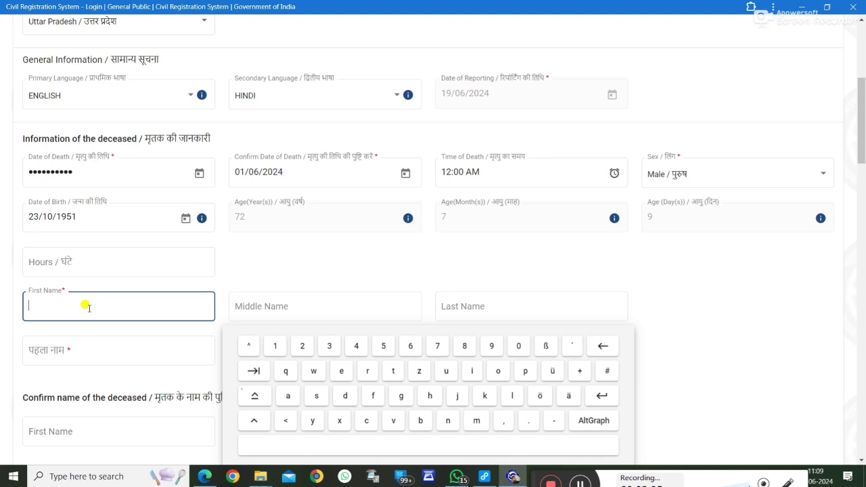
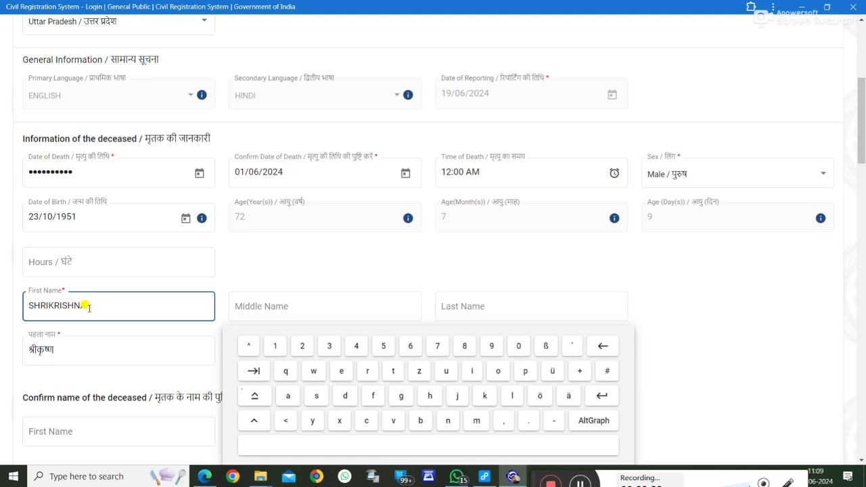
key(Tab)
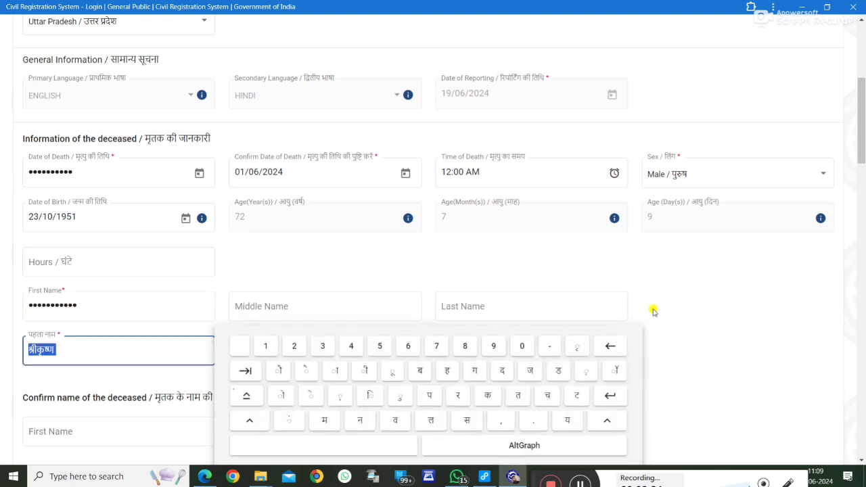
click(653, 312)
scroll(653, 311, down, 2)
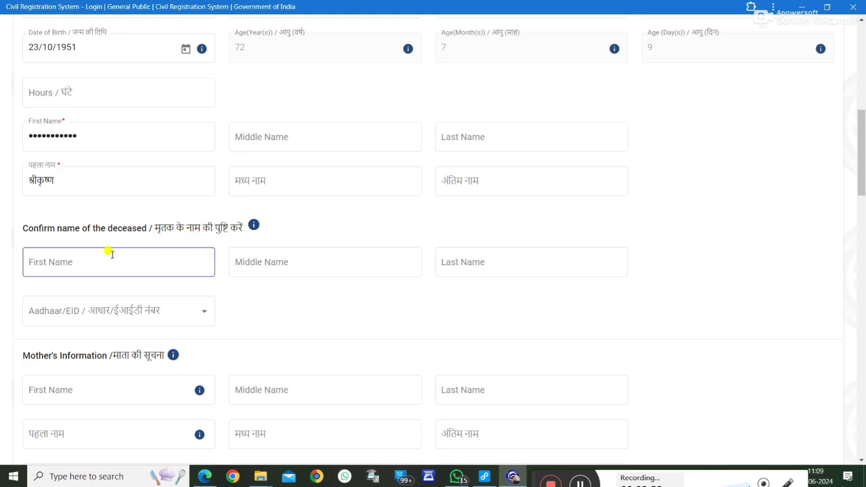
click(136, 261)
text(SHRI)
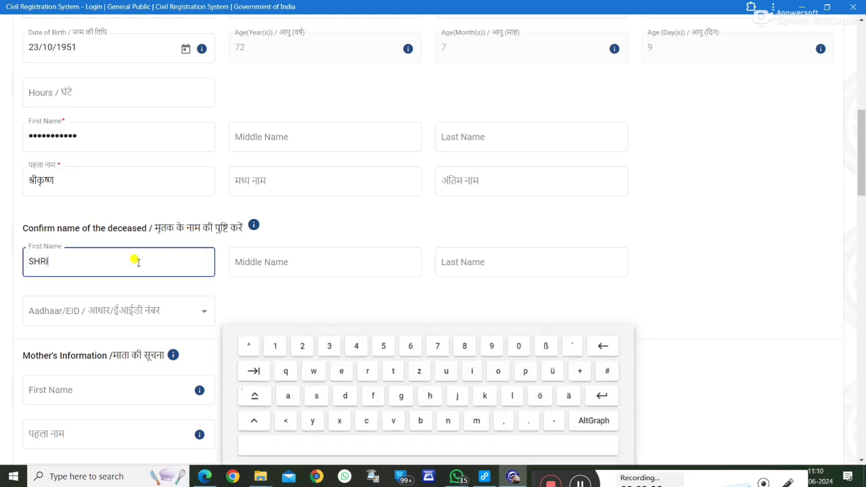
text(KRI)
click(352, 291)
Step: Choose Aadhaar as the ID type and enter the deceased's Aadhaar number
scroll(363, 286, down, 1)
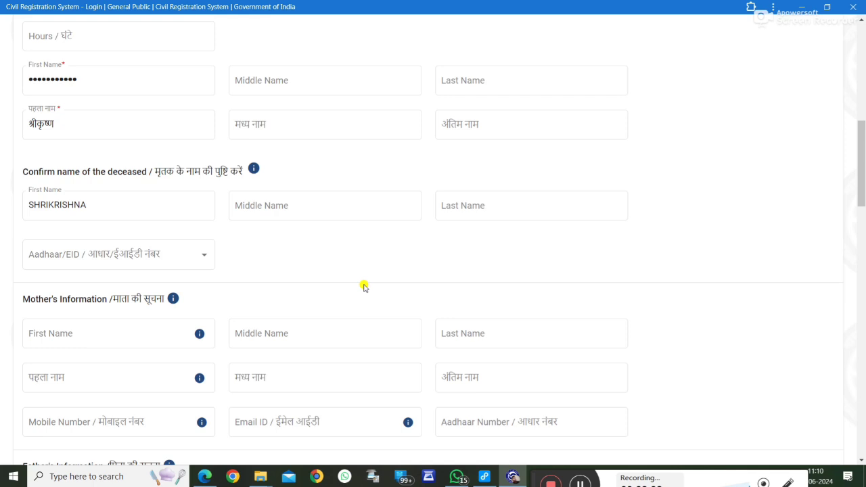
click(162, 264)
click(58, 265)
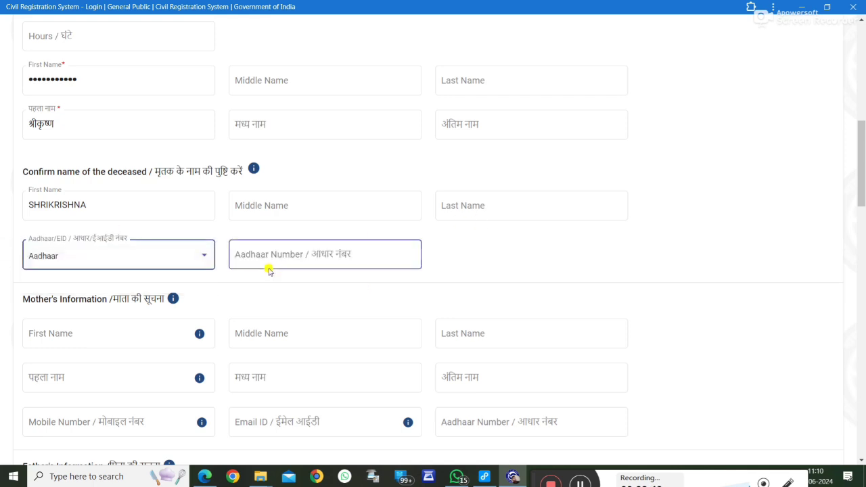
click(268, 255)
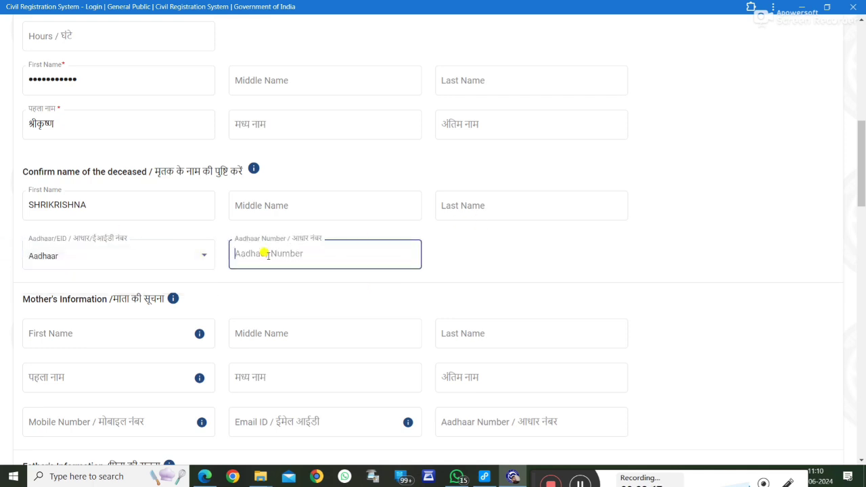
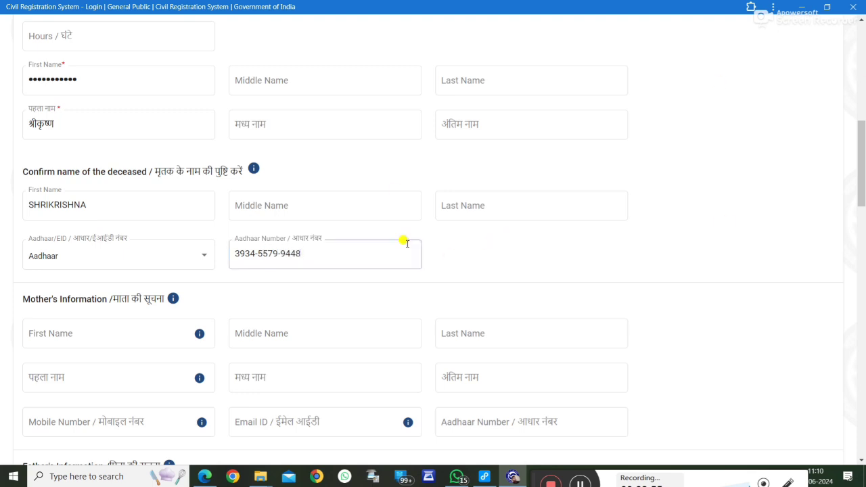
scroll(404, 241, down, 3)
Step: Enter the father's English first name, correcting its spelling and removing the surname from it
click(41, 164)
click(58, 207)
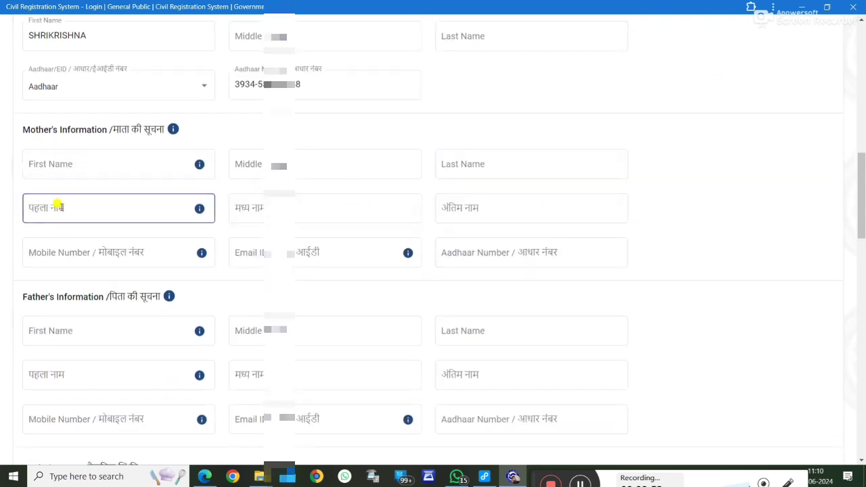
click(186, 242)
scroll(106, 263, down, 1)
click(90, 275)
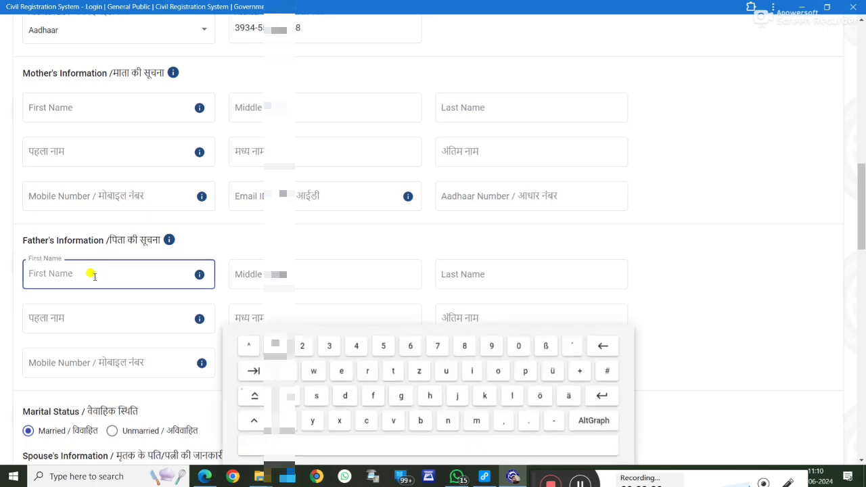
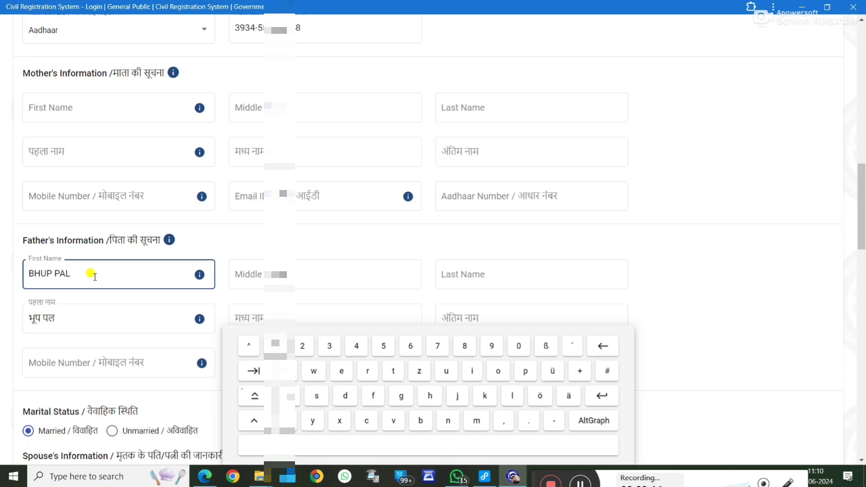
text(AL)
key(BackSpace)
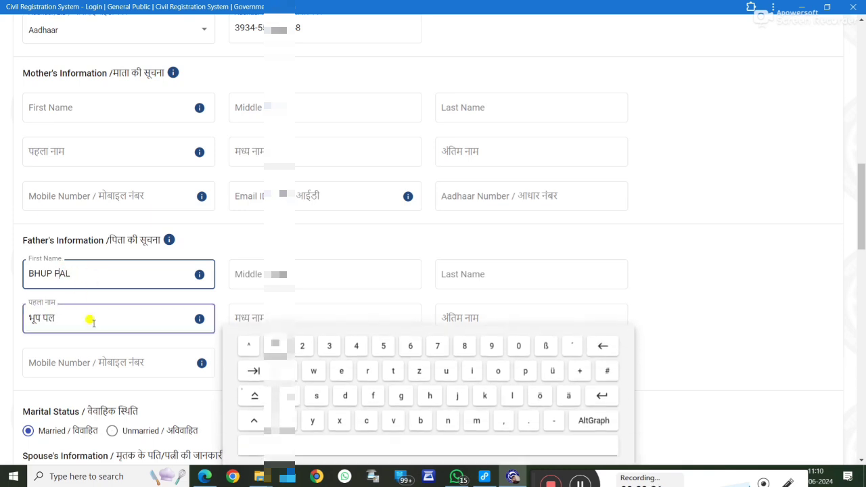
click(207, 271)
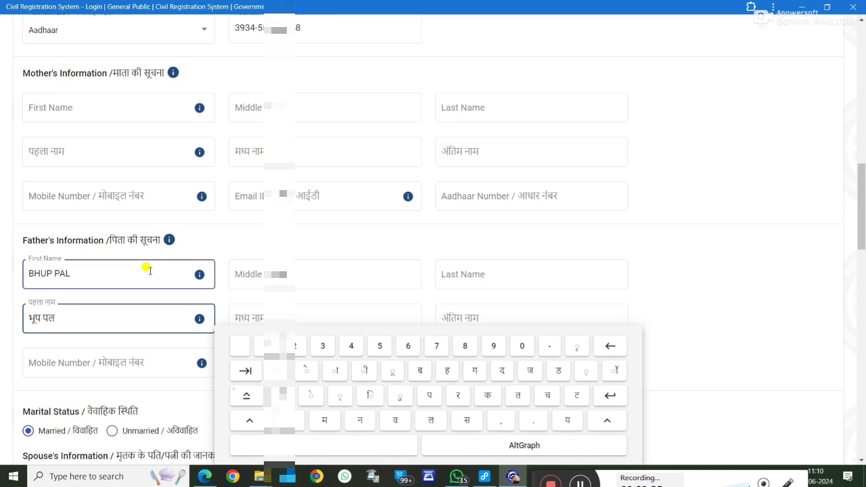
key(BackSpace)
key(BackSpace)
key(BackSpace)
key(BackSpace)
key(BackSpace)
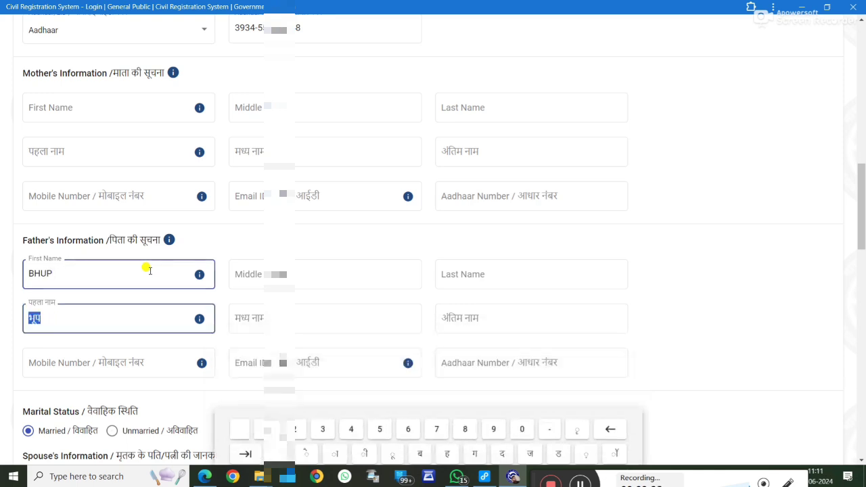
Step: Enter the father's surname in the Last Name field and move on to the Hindi name fields
click(464, 274)
text(PAL)
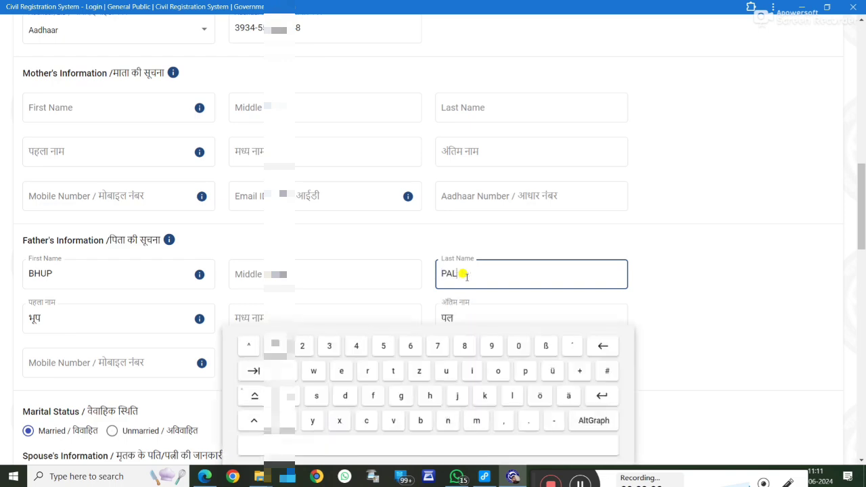
key(Tab)
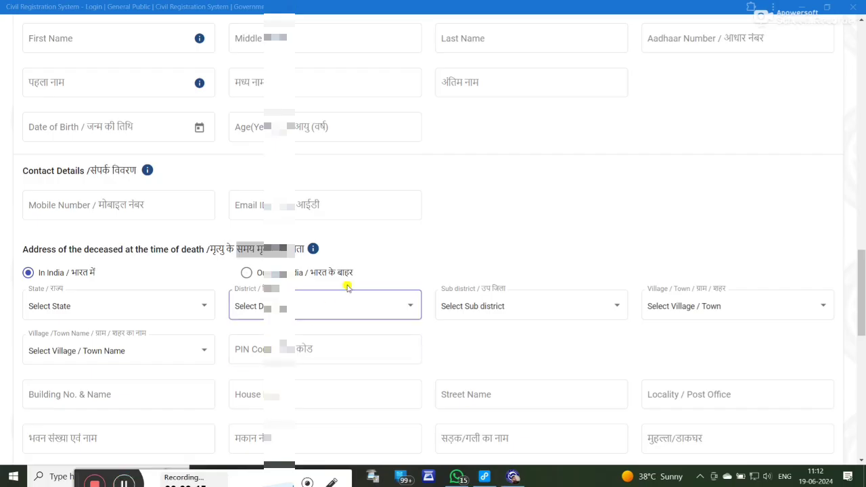
scroll(347, 287, up, 5)
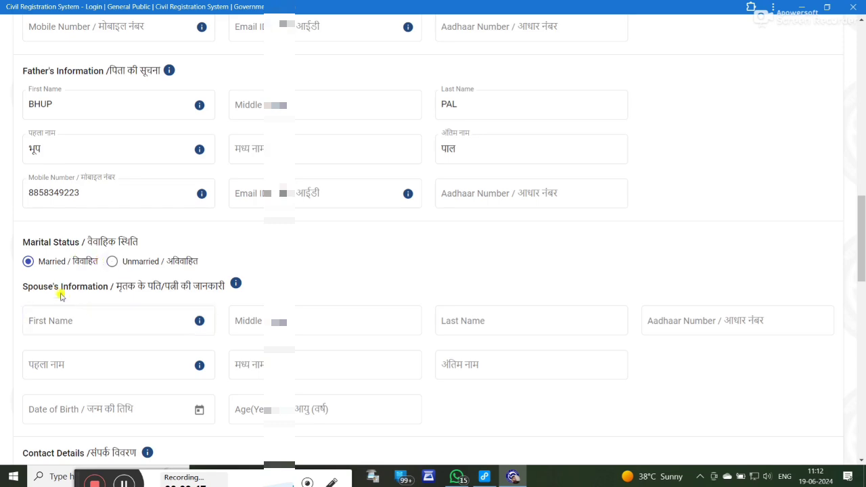
scroll(193, 287, down, 2)
click(35, 195)
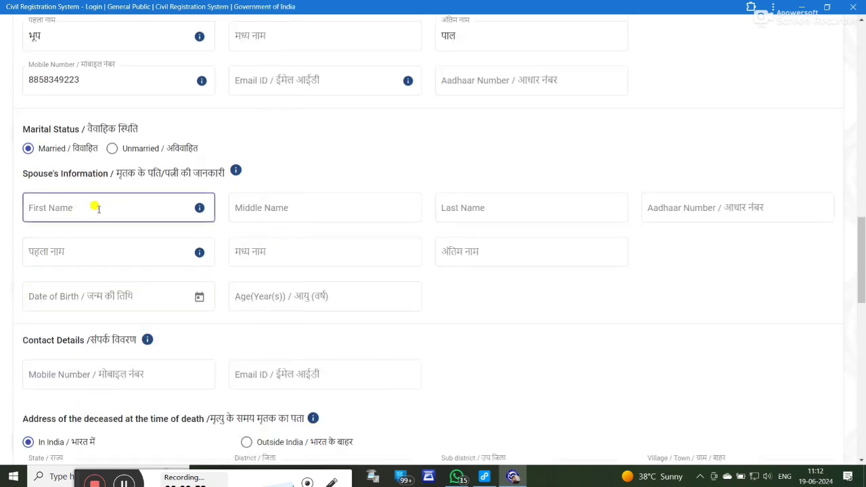
Step: Select state Uttar Pradesh and district Farrukhabad for the deceased's address at death
click(96, 208)
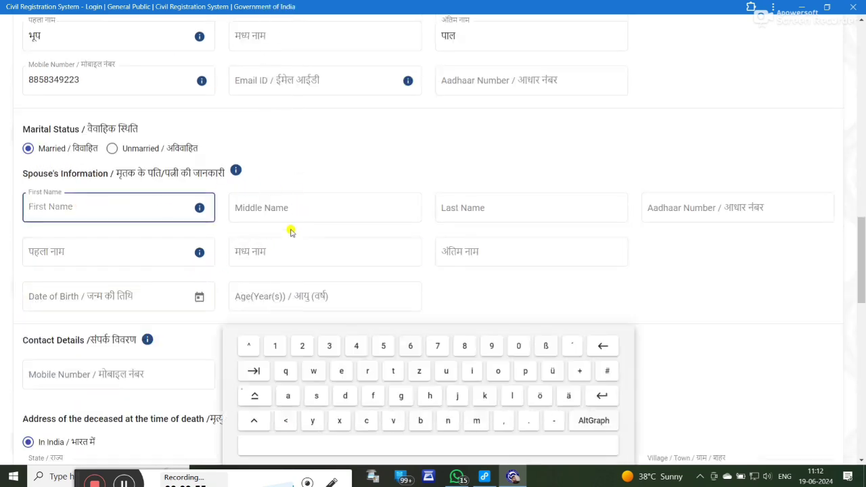
click(396, 252)
scroll(423, 195, down, 5)
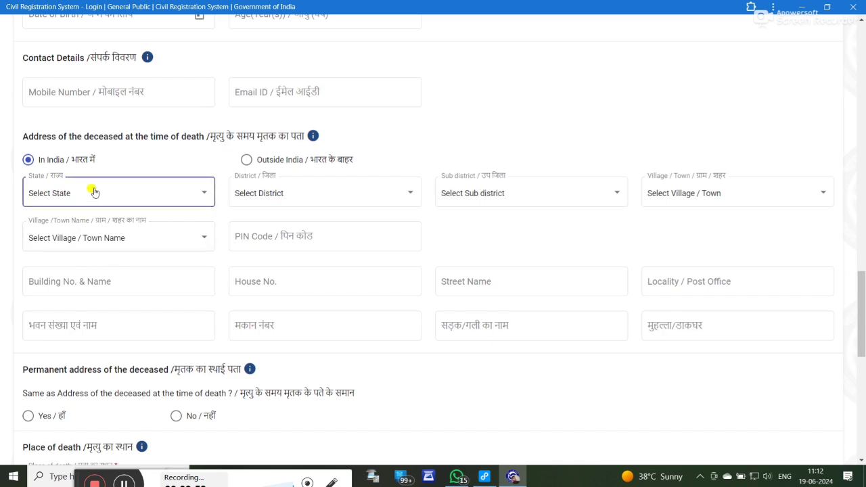
click(103, 196)
scroll(142, 284, down, 8)
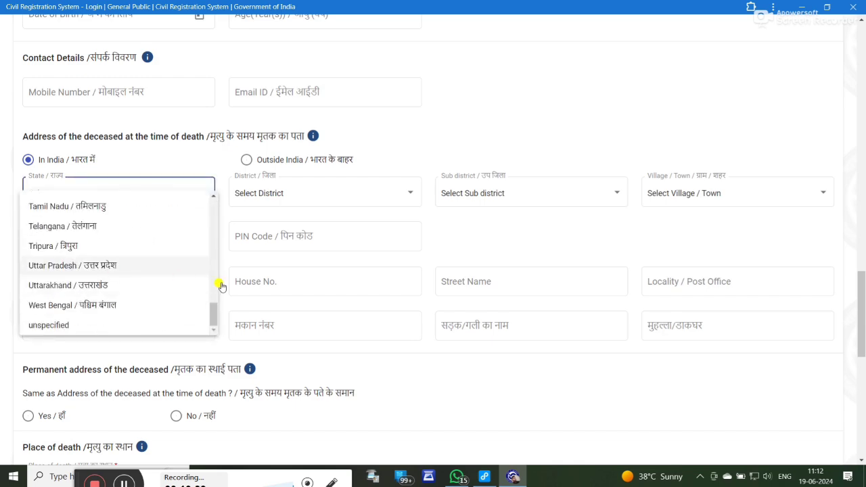
click(108, 265)
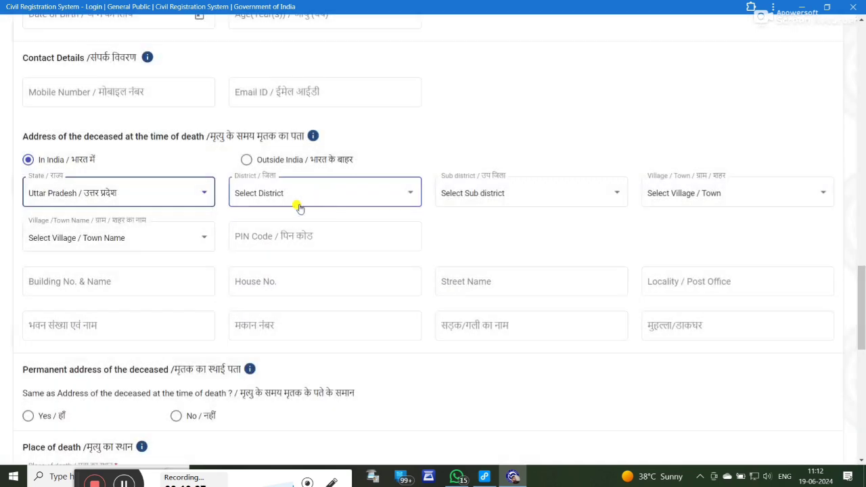
click(300, 202)
scroll(280, 271, down, 9)
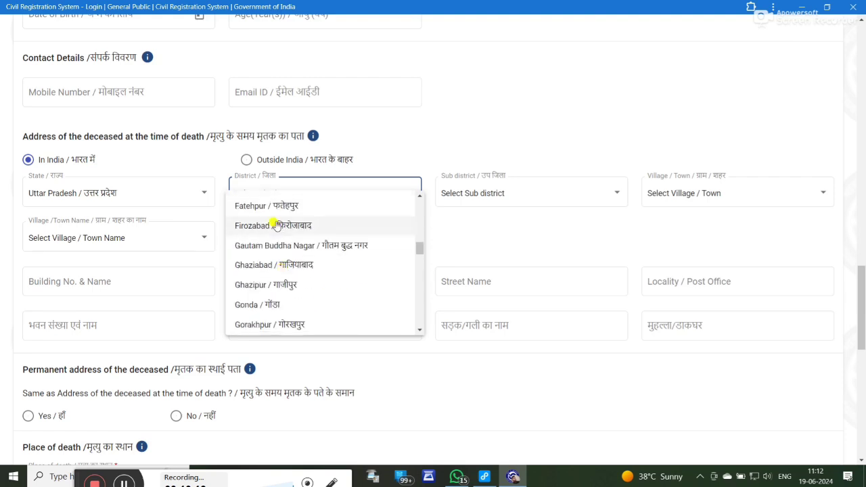
scroll(270, 264, up, 1)
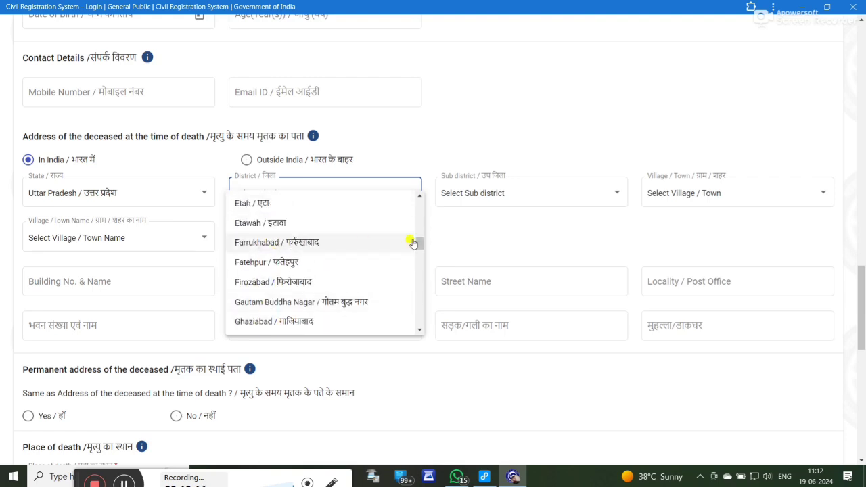
click(413, 242)
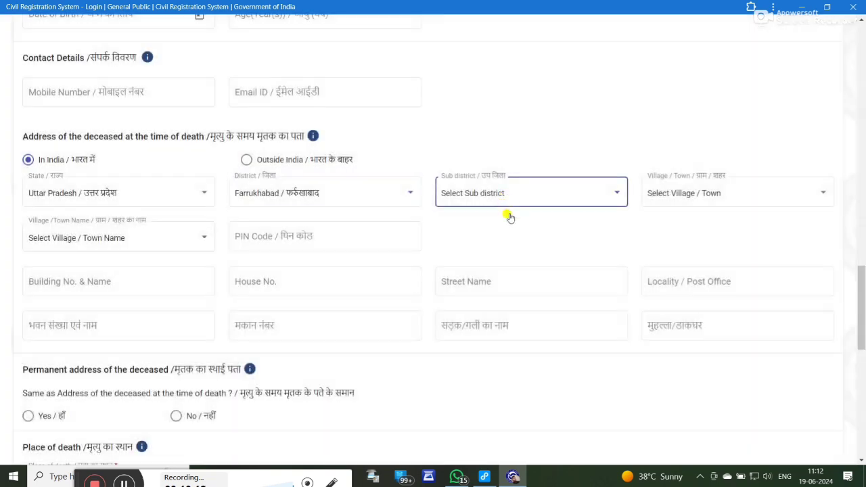
Step: Choose sub district Amritpur, type Village, village Kuberpur Kutlupur, and enter the PIN code
click(509, 203)
click(500, 220)
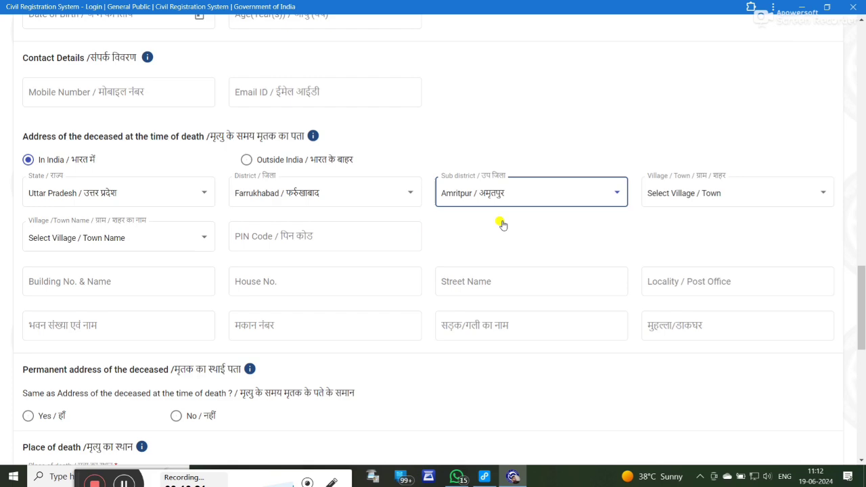
click(705, 196)
click(678, 239)
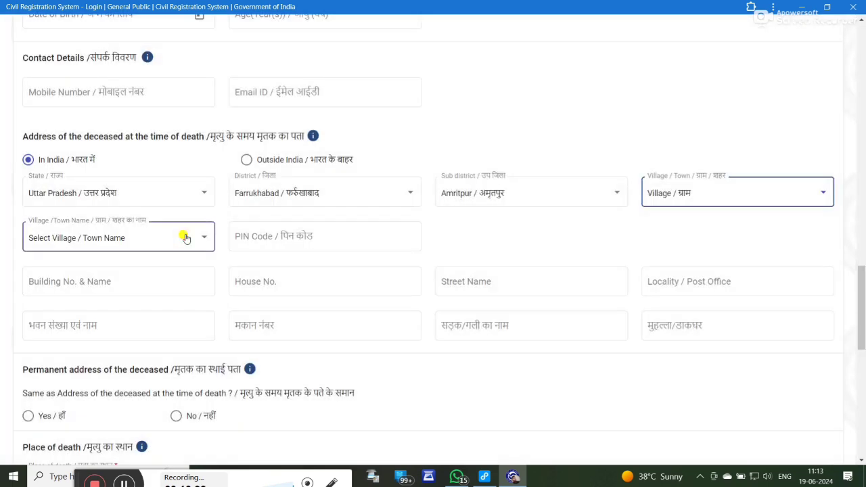
click(185, 238)
scroll(141, 284, down, 15)
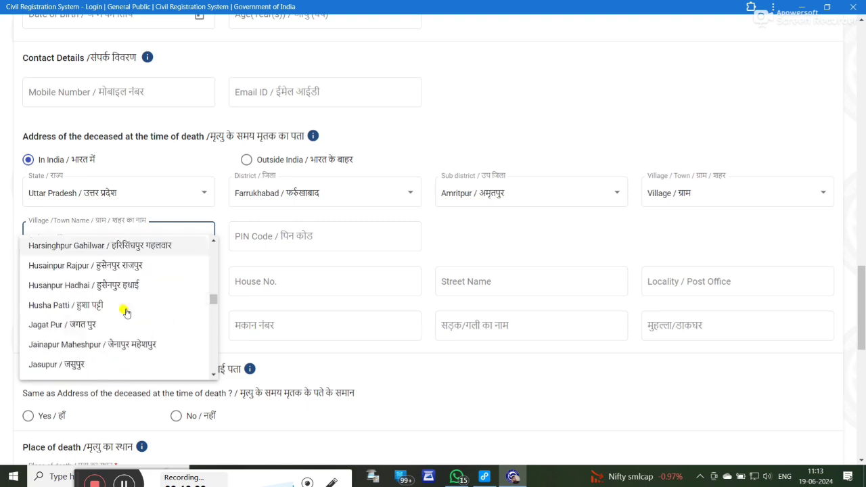
scroll(126, 307, down, 10)
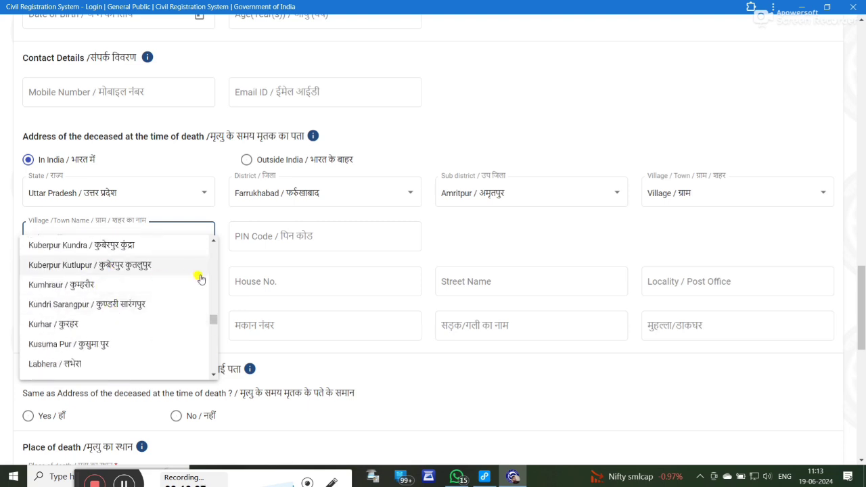
click(199, 270)
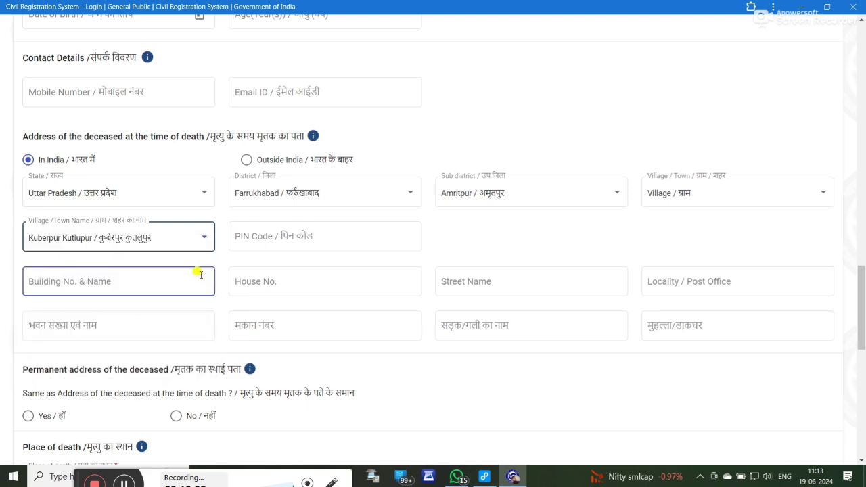
click(255, 235)
text(209621)
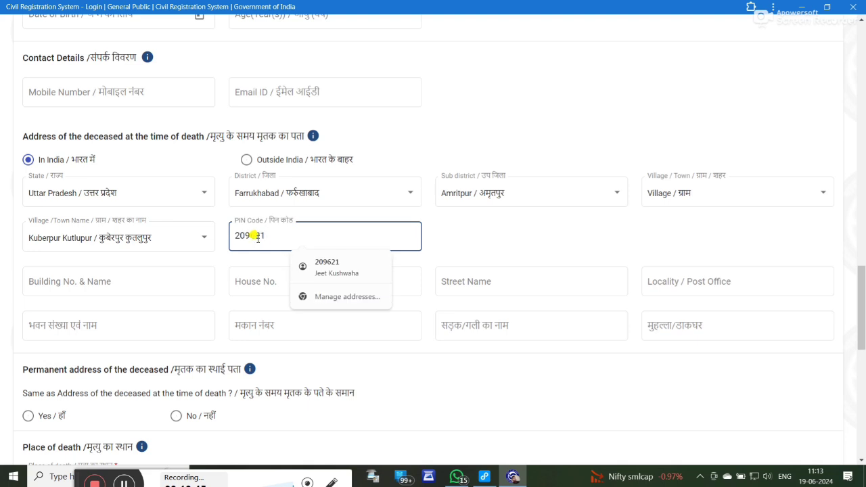
double_click(506, 226)
scroll(435, 244, down, 2)
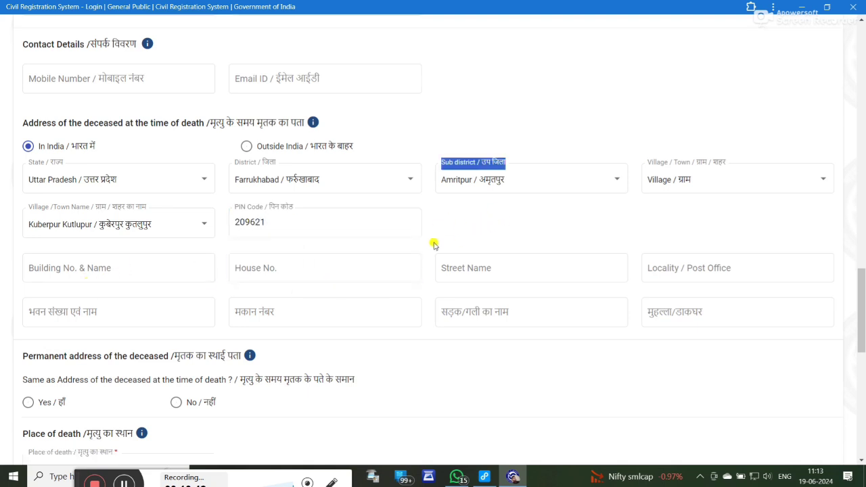
Step: Fill in the street name and the locality / post office in capitals for the death address
click(96, 192)
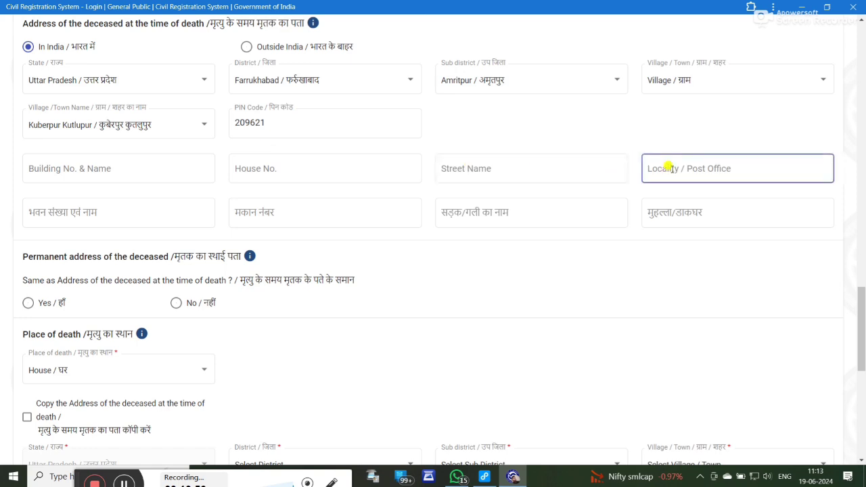
click(519, 171)
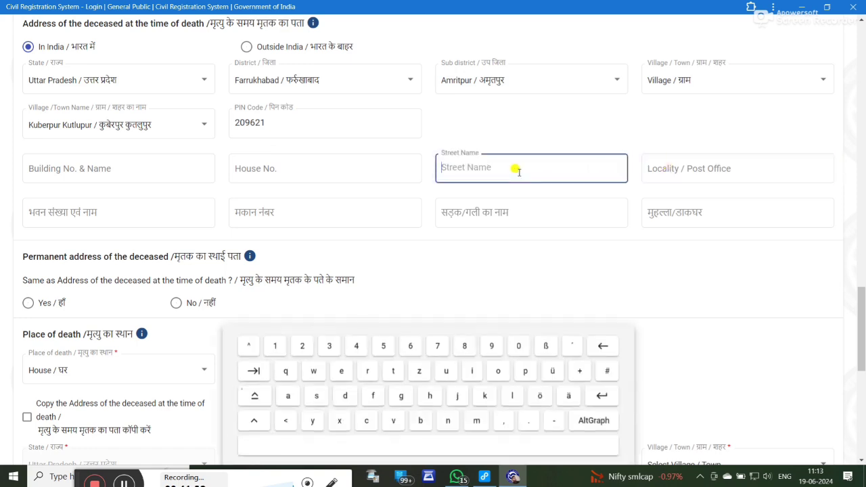
text(kutlupur)
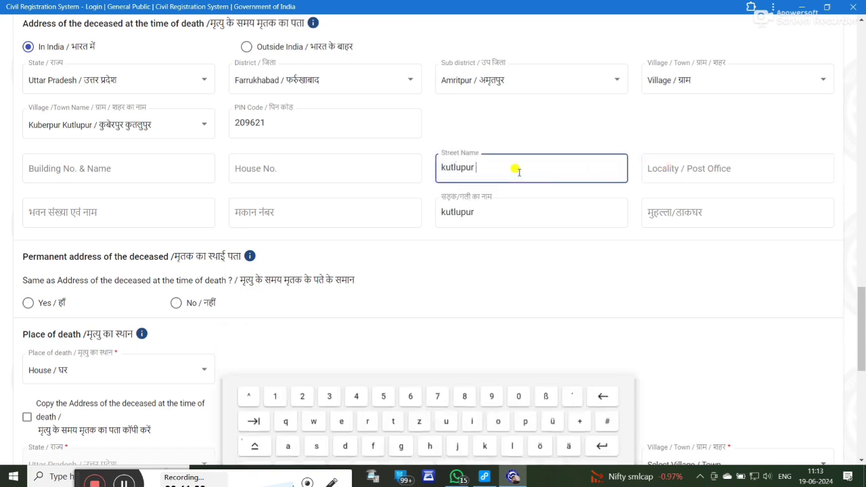
click(674, 169)
text(aligarh)
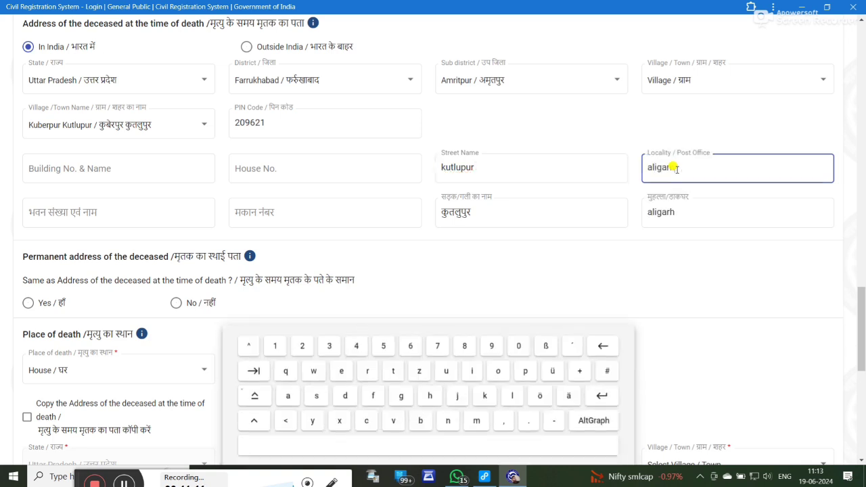
text( rajepur)
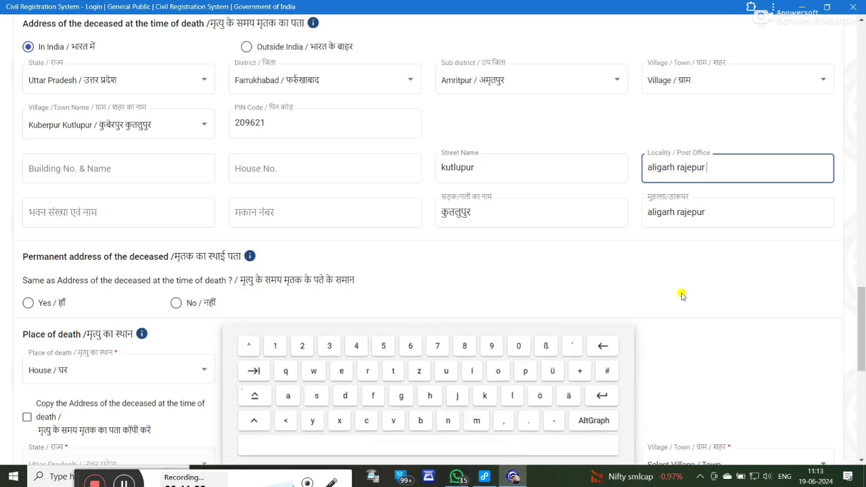
key(BackSpace)
key(BackSpace)
key(BackSpace)
key(BackSpace)
key(BackSpace)
key(BackSpace)
key(BackSpace)
key(BackSpace)
key(BackSpace)
key(BackSpace)
key(BackSpace)
key(BackSpace)
key(BackSpace)
key(BackSpace)
key(BackSpace)
key(BackSpace)
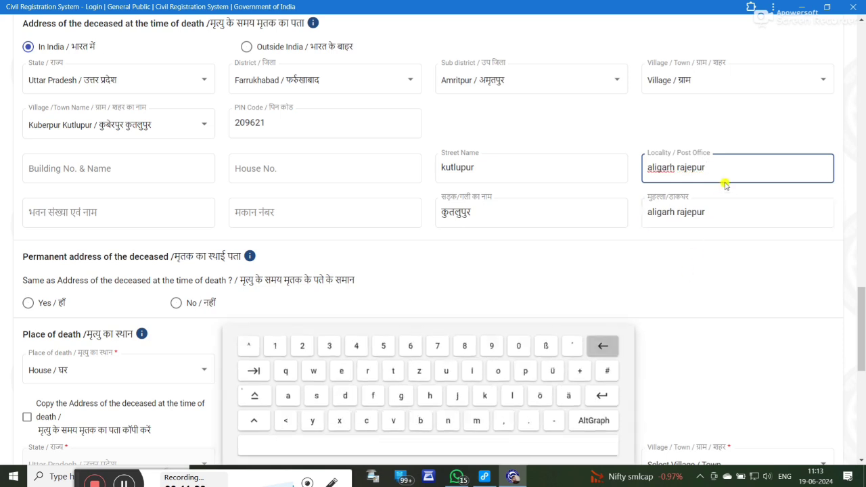
text(ALIGA)
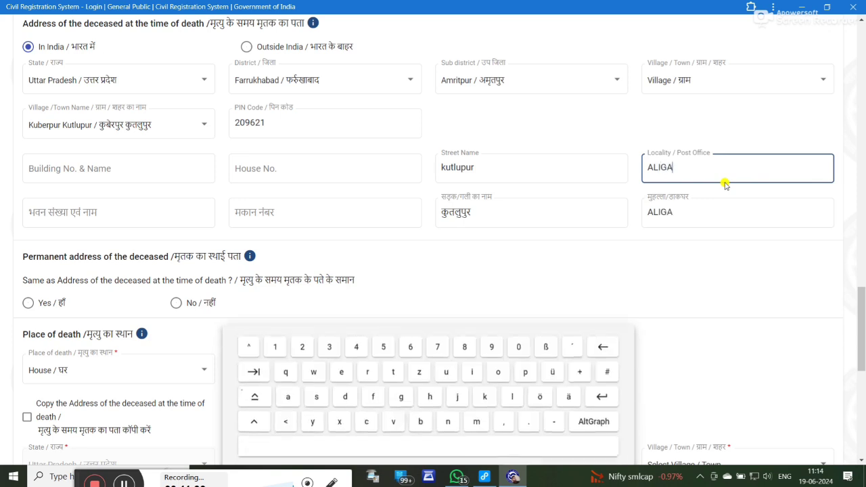
text(RH)
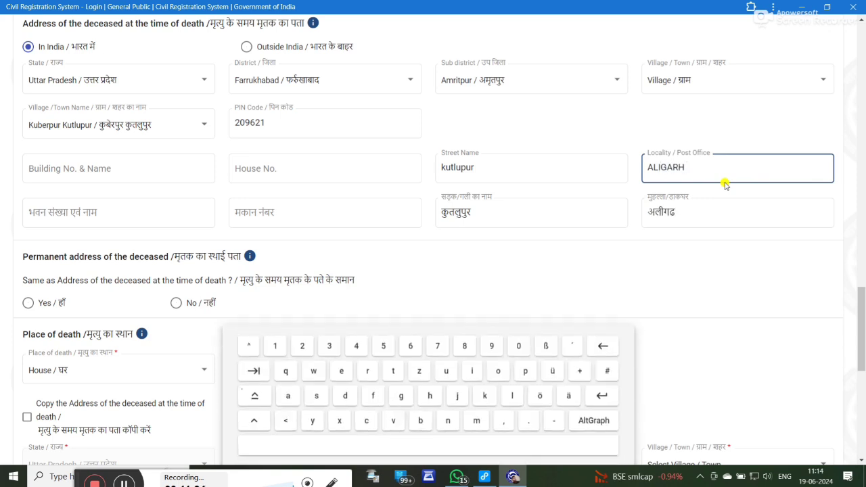
text( RAJEPUR)
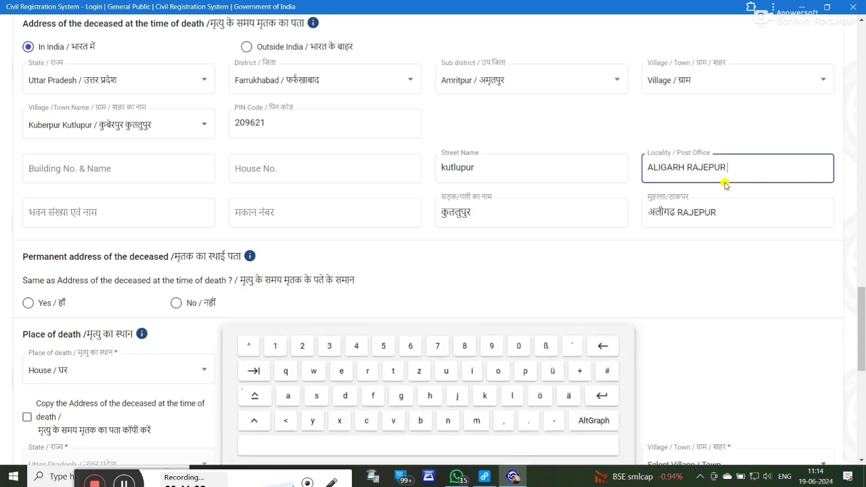
scroll(243, 230, down, 3)
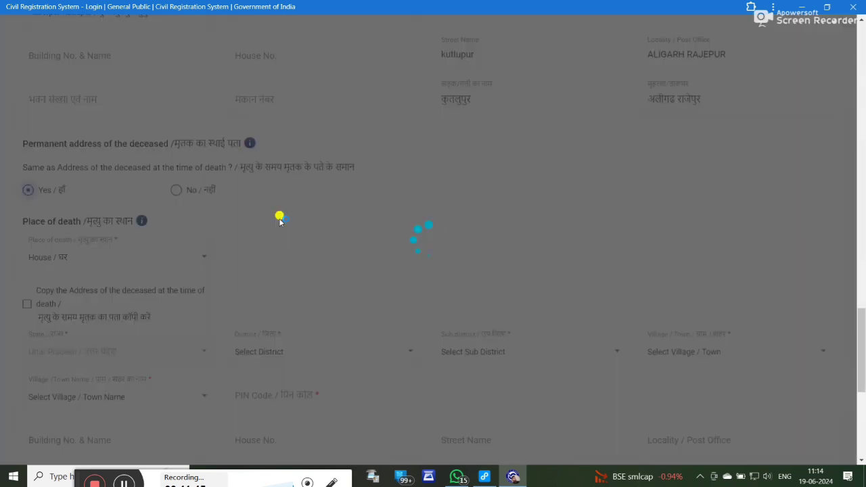
Step: Copy the death-time address into place of death, keep registration unit GRAMA PANCHAYAT KUBERPUR KUTLUPUR, and save
scroll(111, 259, down, 1)
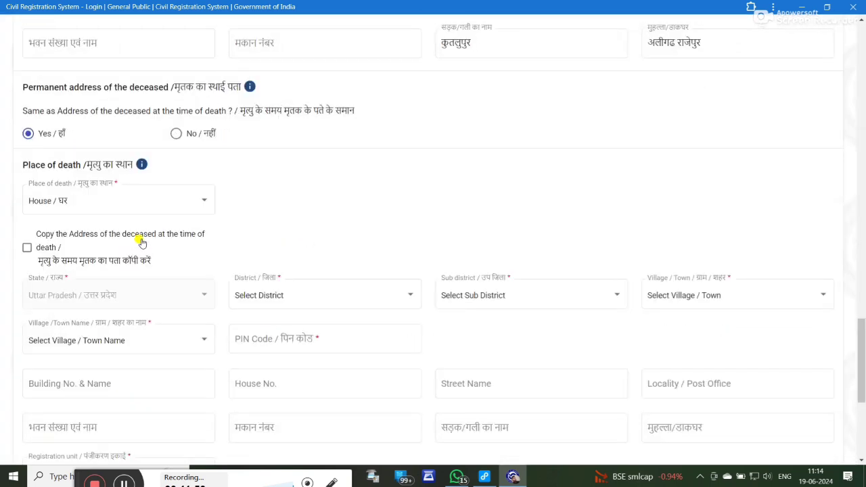
click(201, 271)
scroll(209, 263, down, 2)
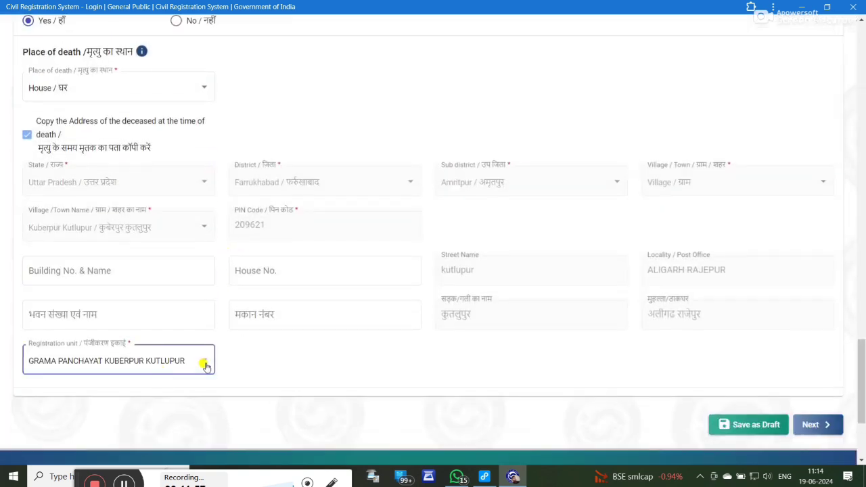
click(202, 365)
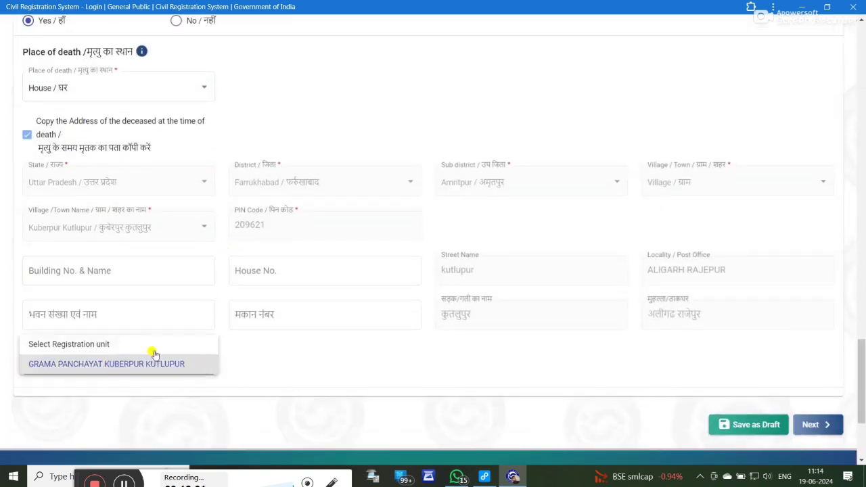
click(476, 350)
click(740, 426)
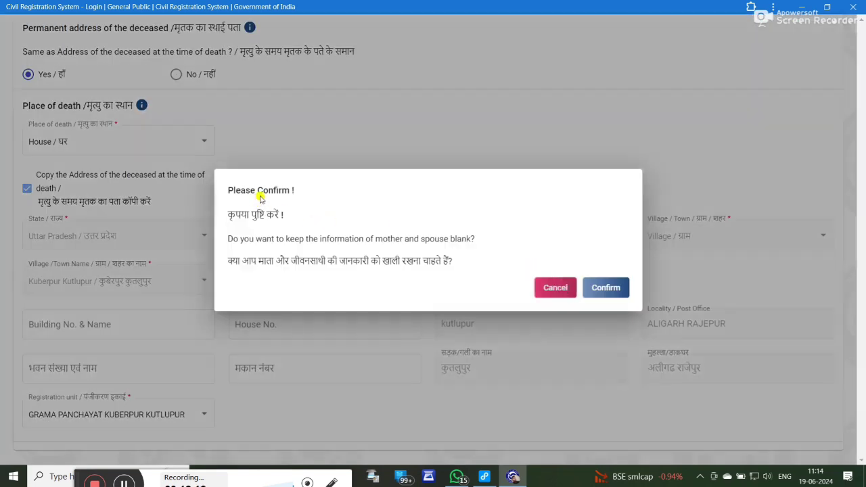
Step: Confirm both prompts that mother and spouse details are unknown and stay blank
drag(240, 215, 280, 261)
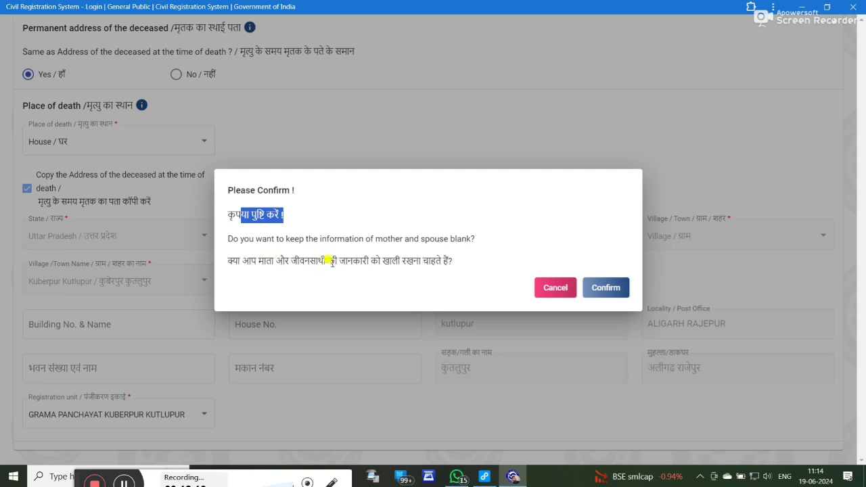
click(612, 288)
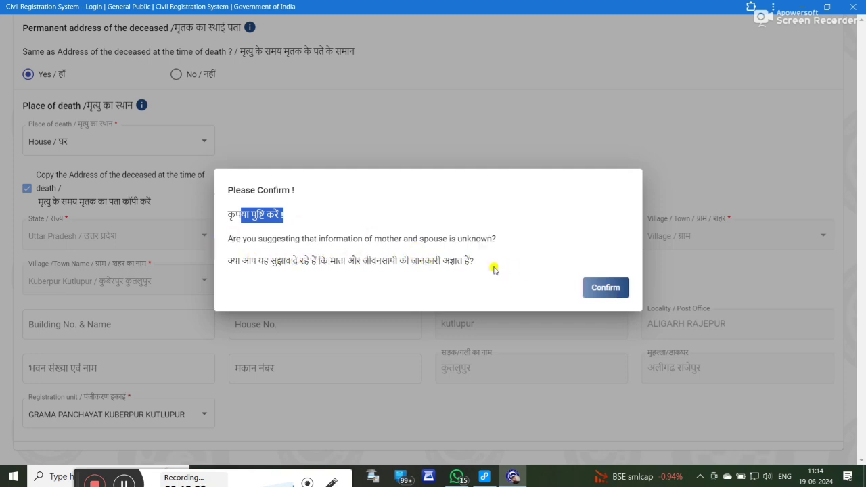
click(612, 292)
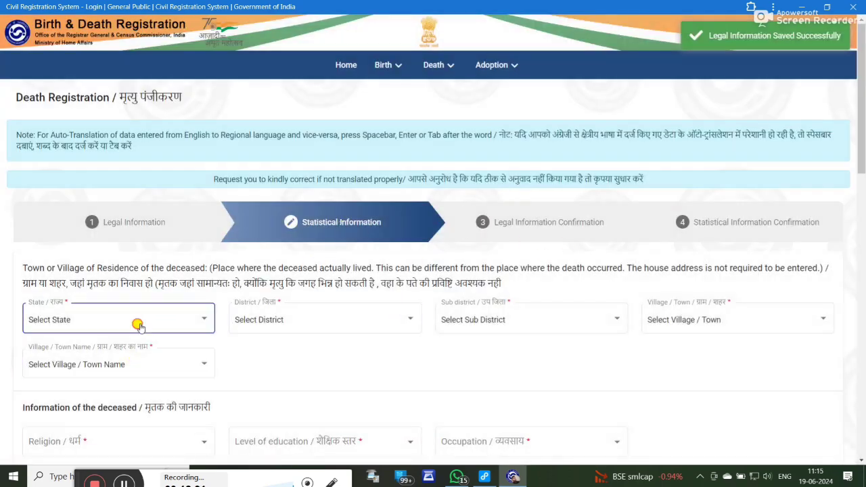
Step: Select state Uttar Pradesh and district Farrukhabad for the deceased's residence
click(139, 326)
scroll(101, 379, down, 8)
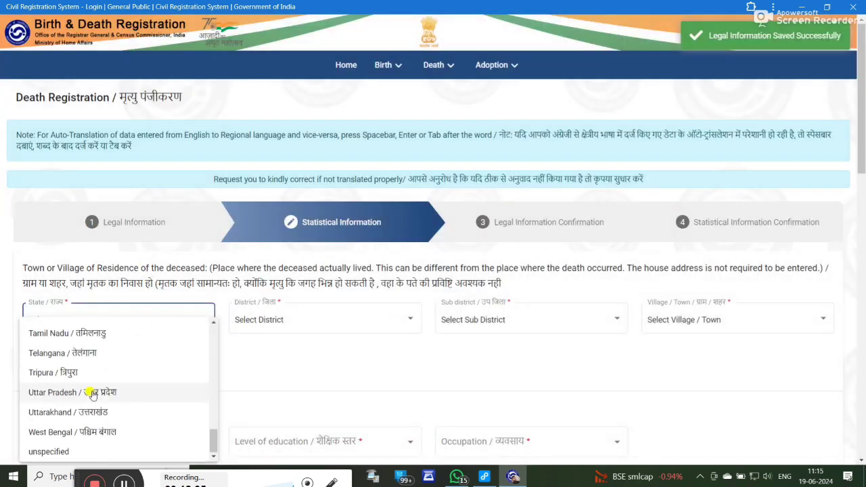
click(56, 391)
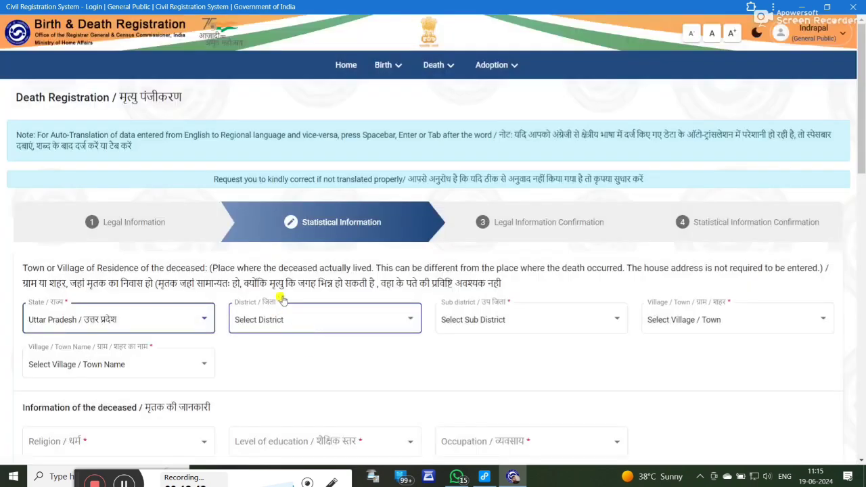
click(282, 301)
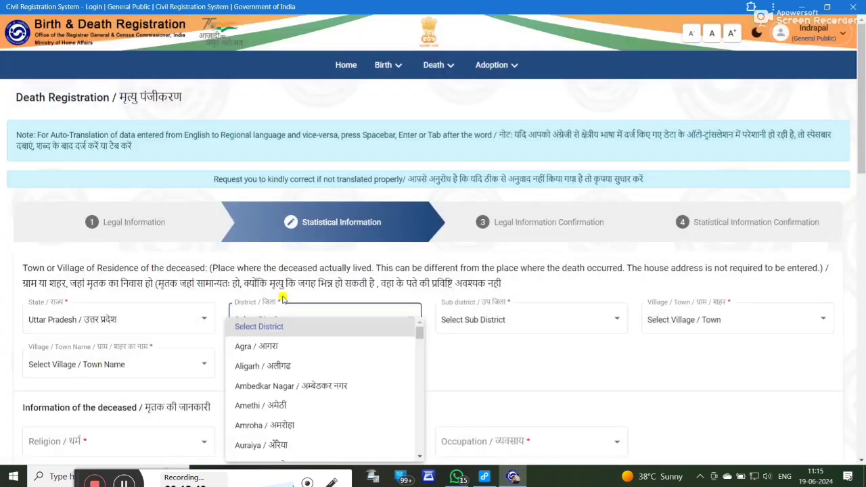
scroll(277, 385, down, 5)
scroll(277, 389, down, 3)
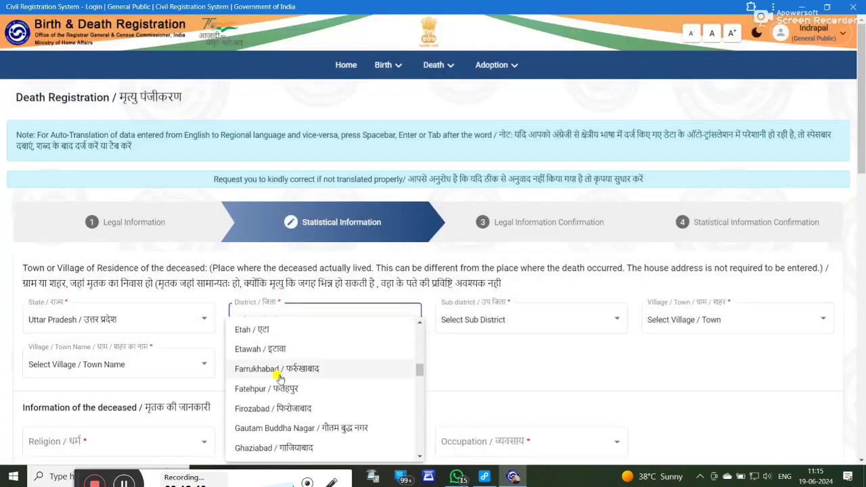
click(382, 347)
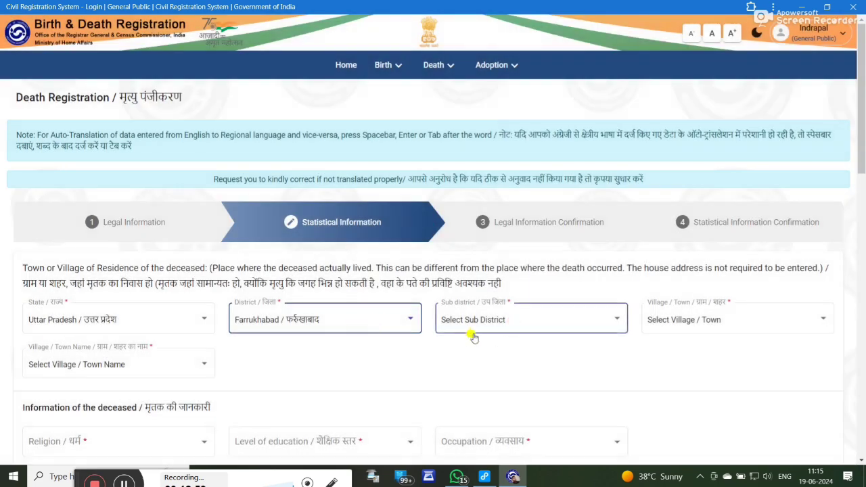
Step: Choose sub district Amritpur, type Village, and village name Kuberpur Kutlupur for the residence
click(473, 338)
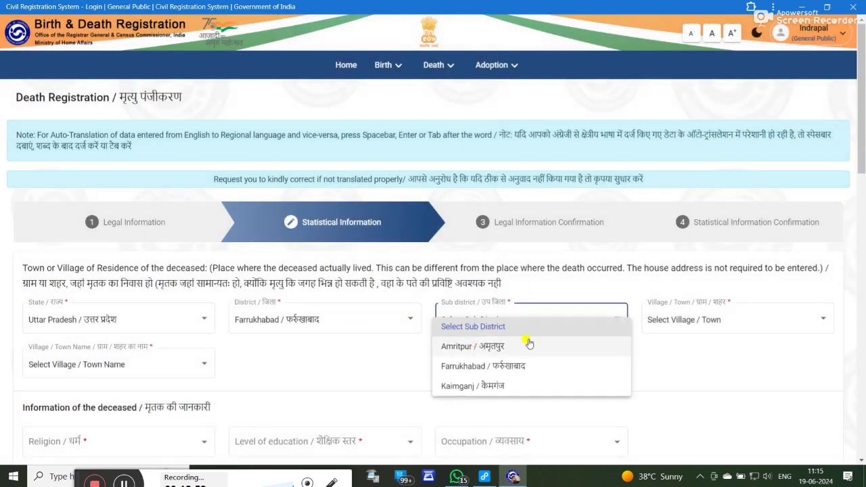
click(528, 344)
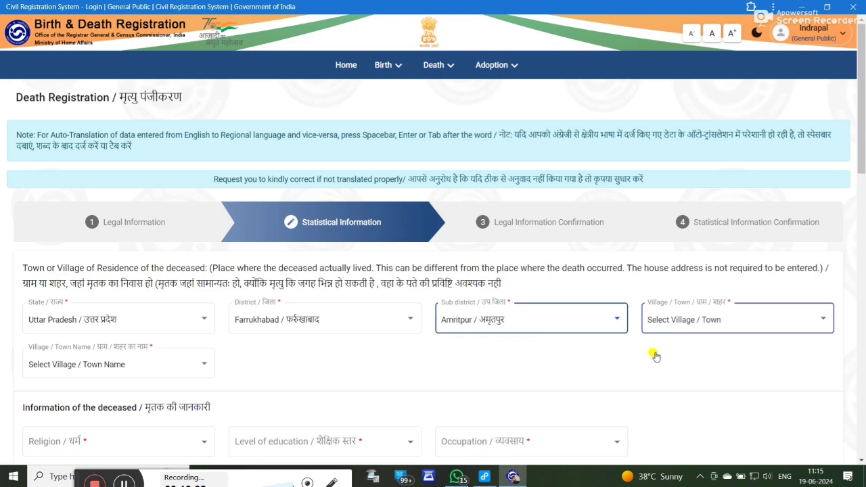
click(656, 324)
click(671, 367)
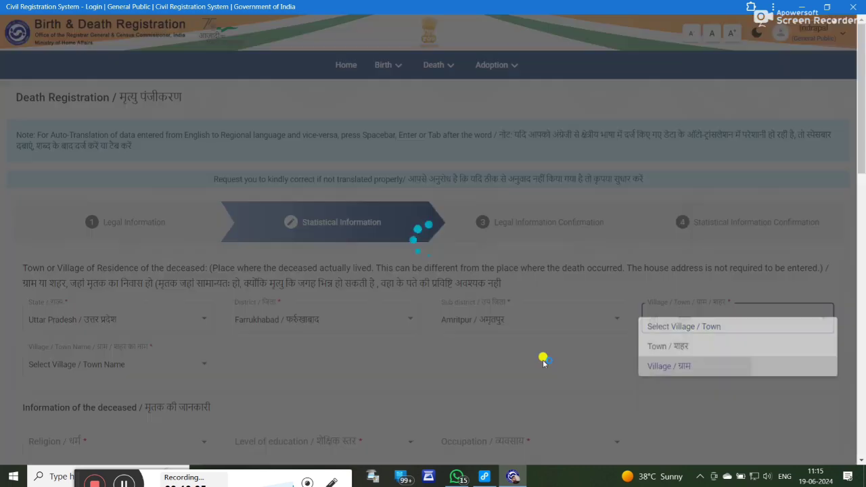
scroll(543, 364, down, 2)
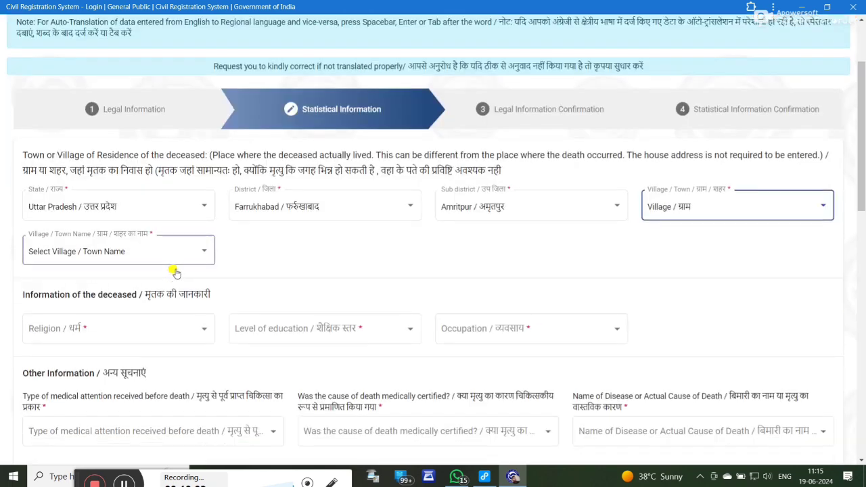
click(182, 268)
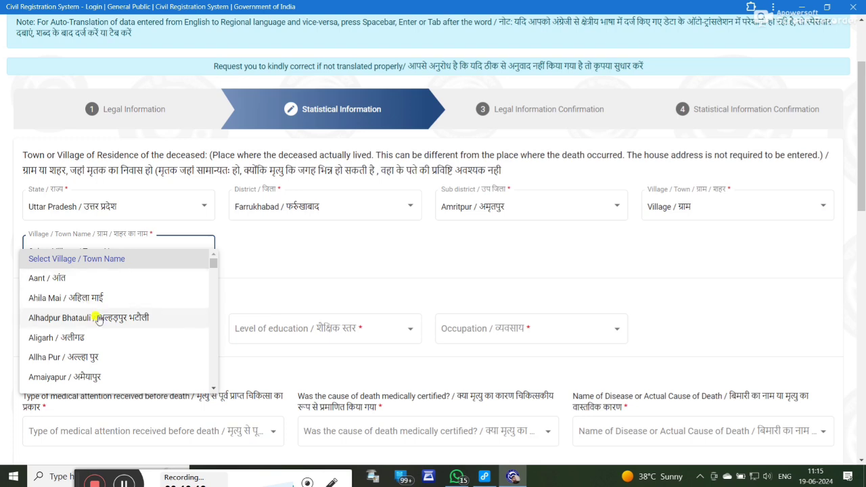
scroll(180, 324, down, 5)
scroll(87, 336, down, 10)
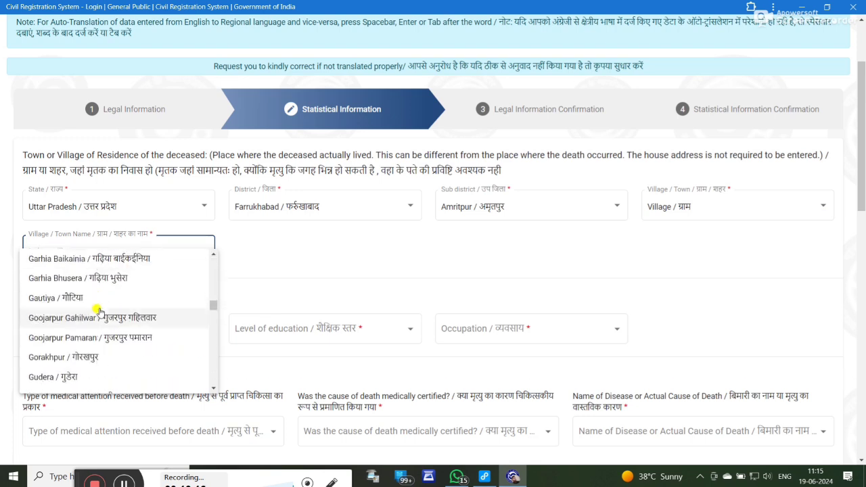
scroll(99, 314, down, 6)
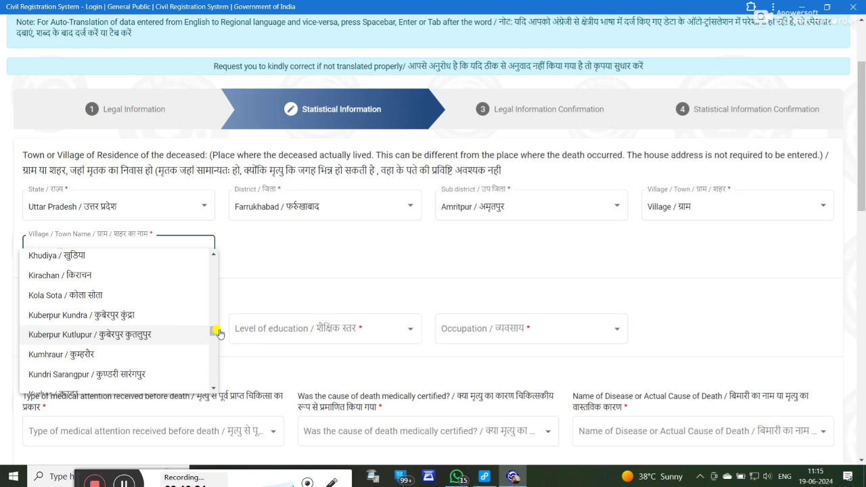
click(218, 332)
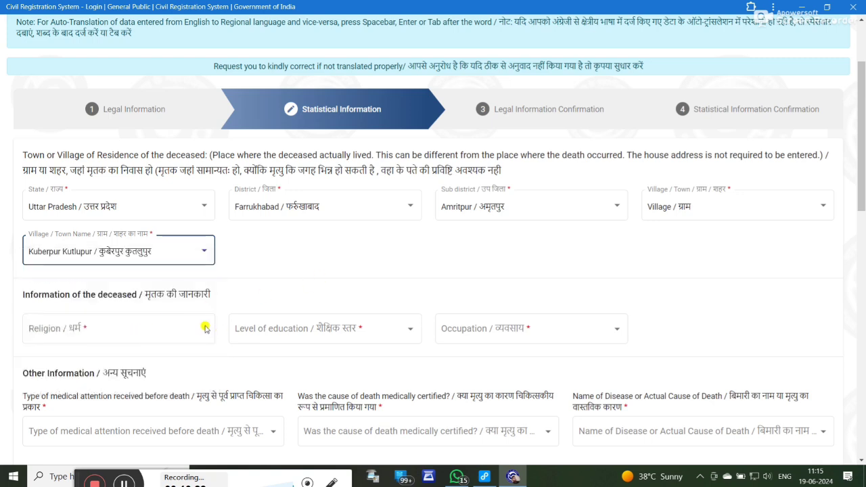
Step: Set religion to Hindu, level of education to Illiterate, and occupation to Daily wages Earner
click(205, 329)
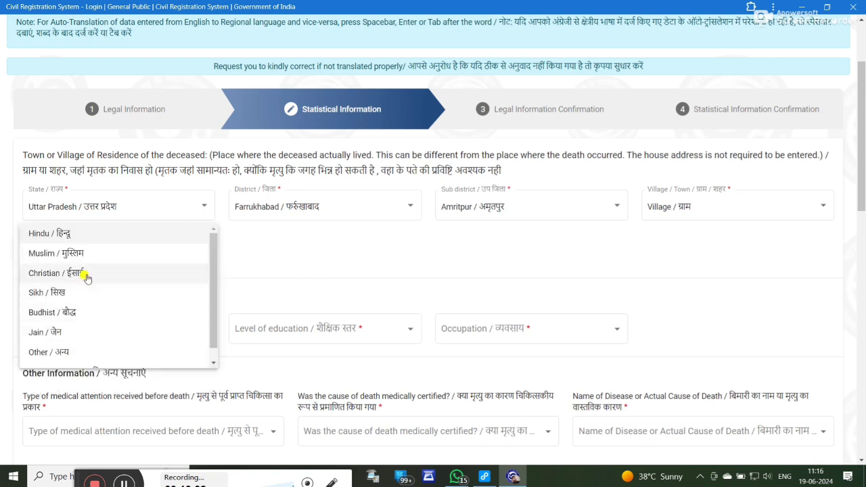
click(416, 334)
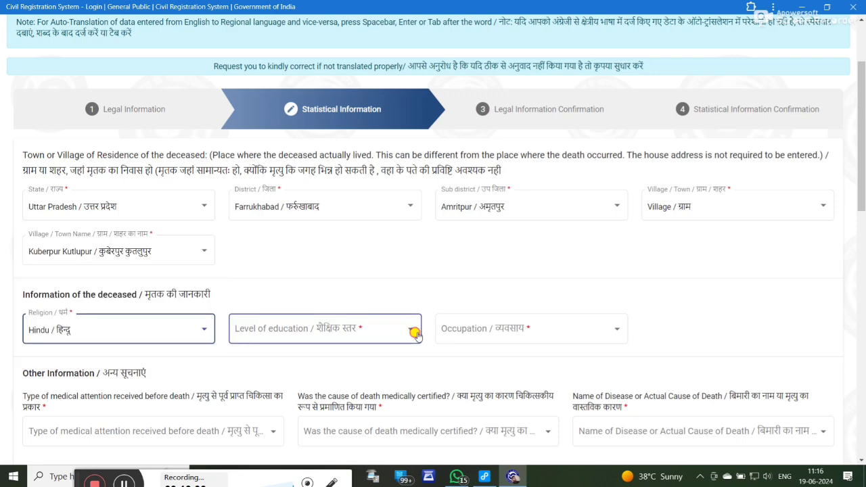
click(385, 319)
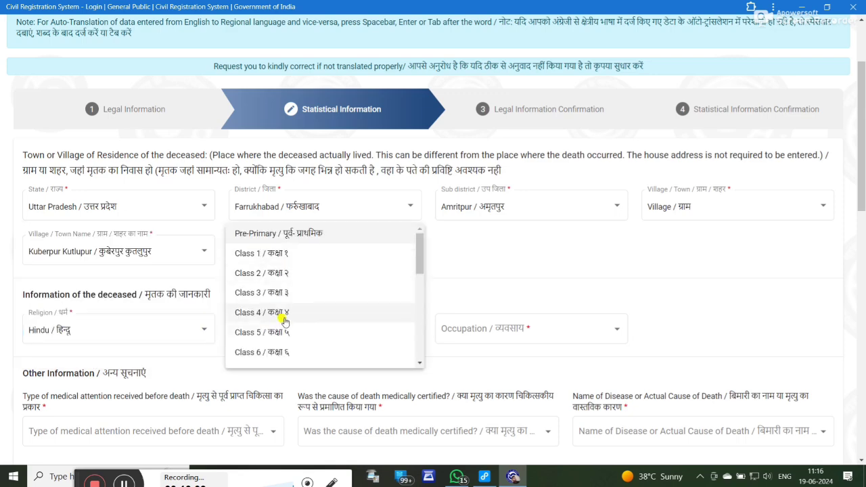
scroll(379, 320, down, 3)
scroll(288, 291, up, 3)
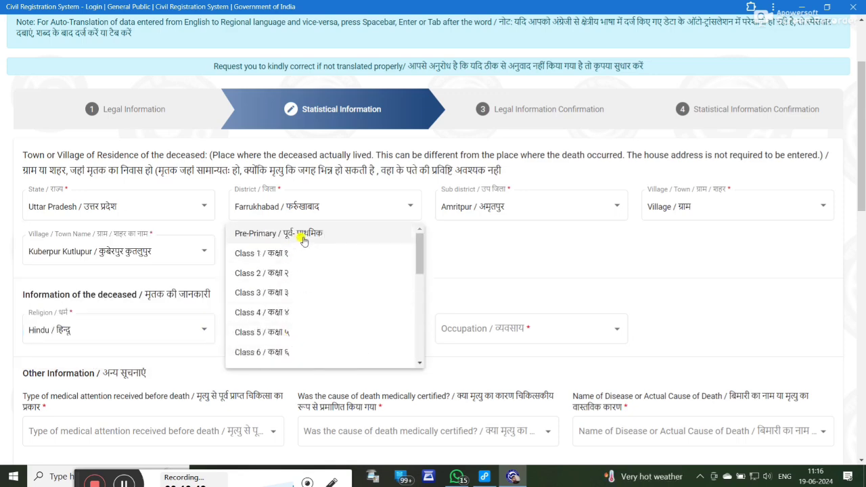
scroll(303, 241, down, 10)
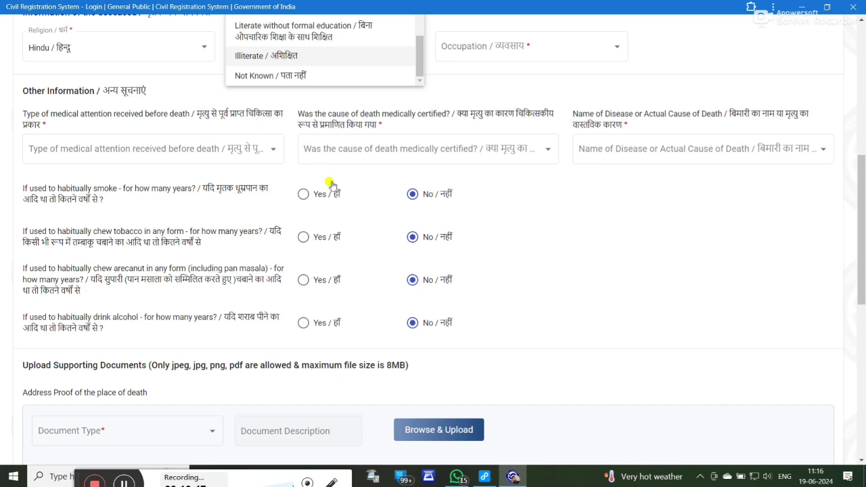
click(536, 59)
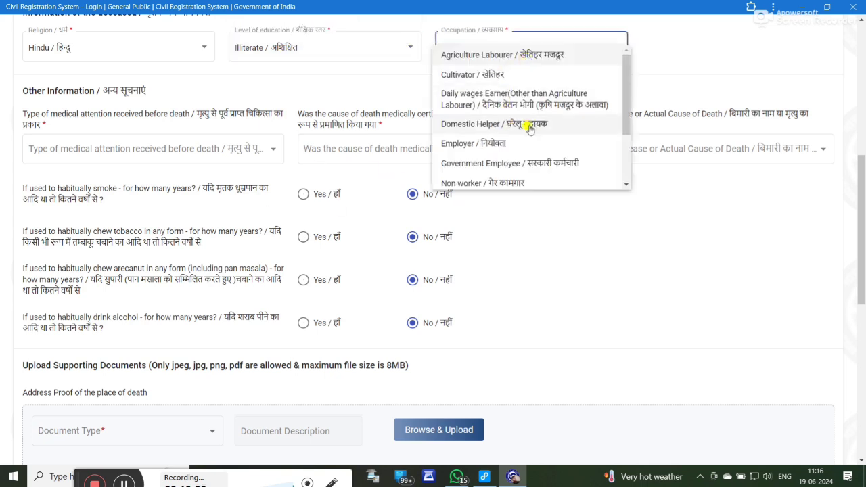
scroll(513, 102, down, 2)
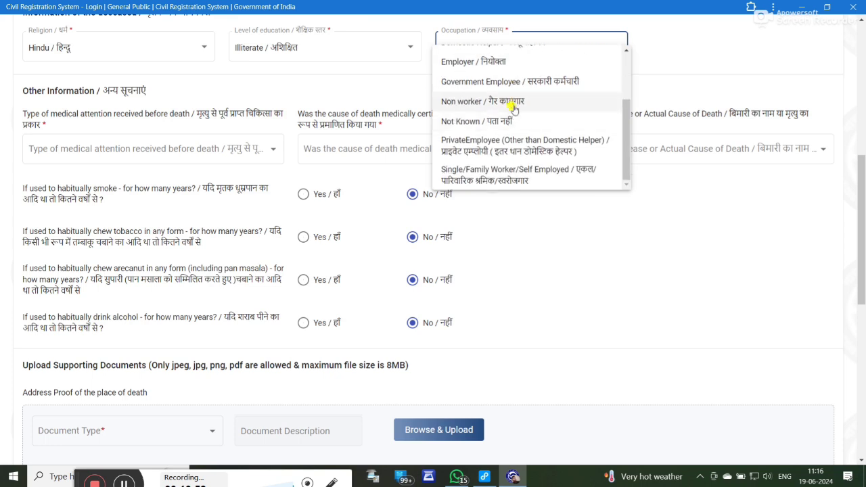
scroll(518, 104, up, 2)
scroll(507, 135, down, 2)
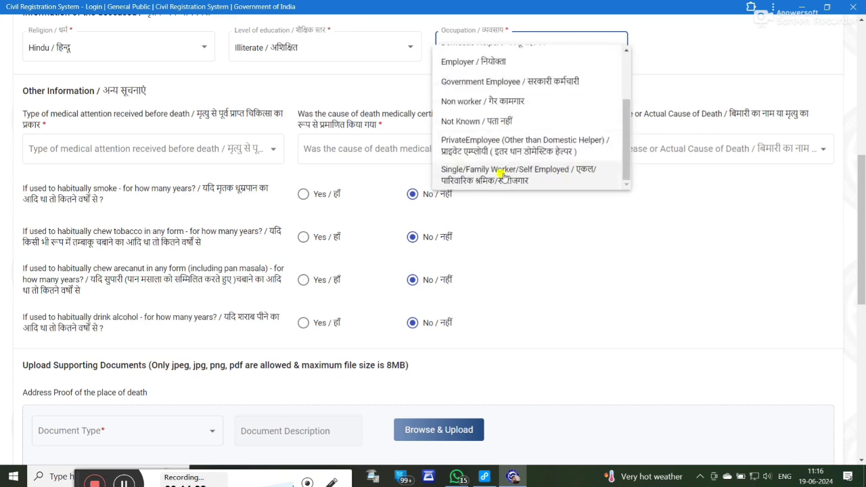
scroll(523, 177, up, 3)
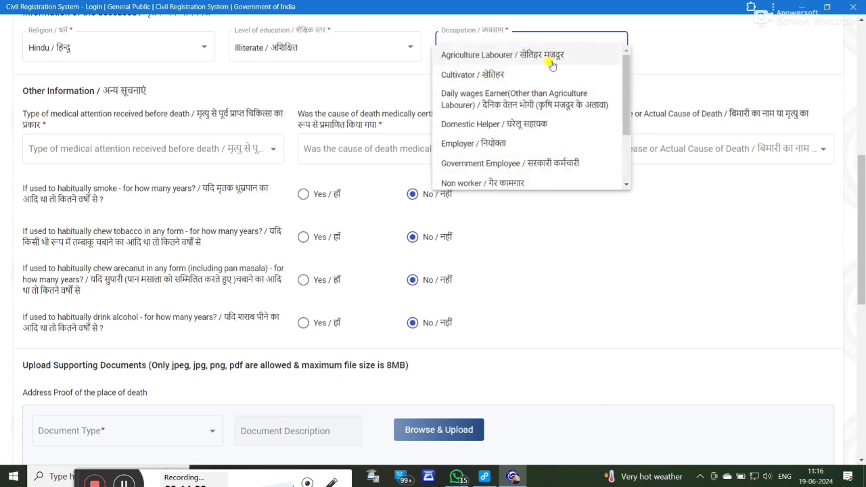
click(545, 108)
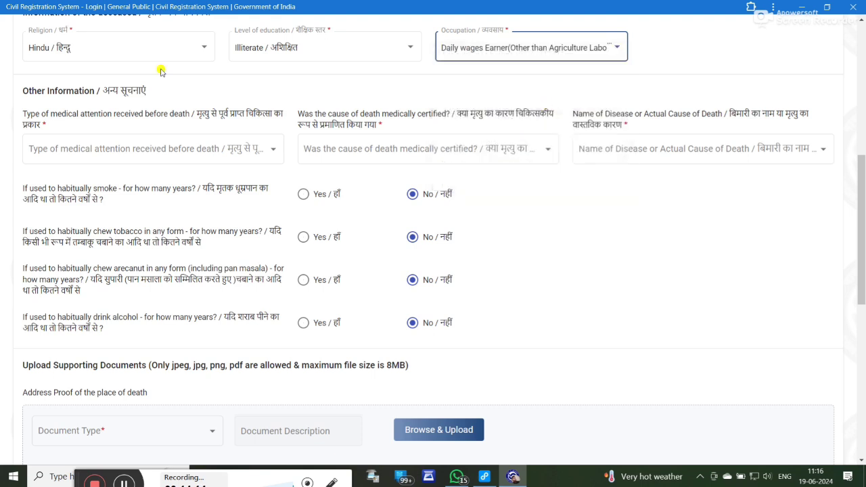
Step: Set medical attention to unspecified and medically certified to No
click(263, 153)
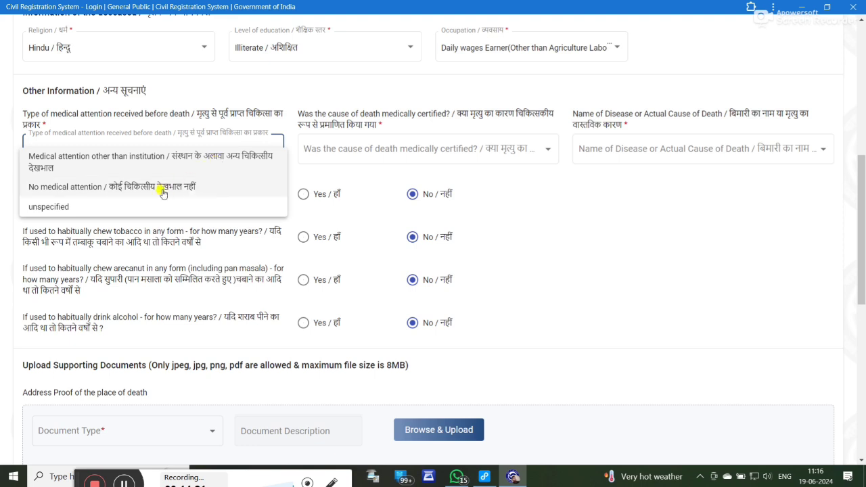
click(92, 205)
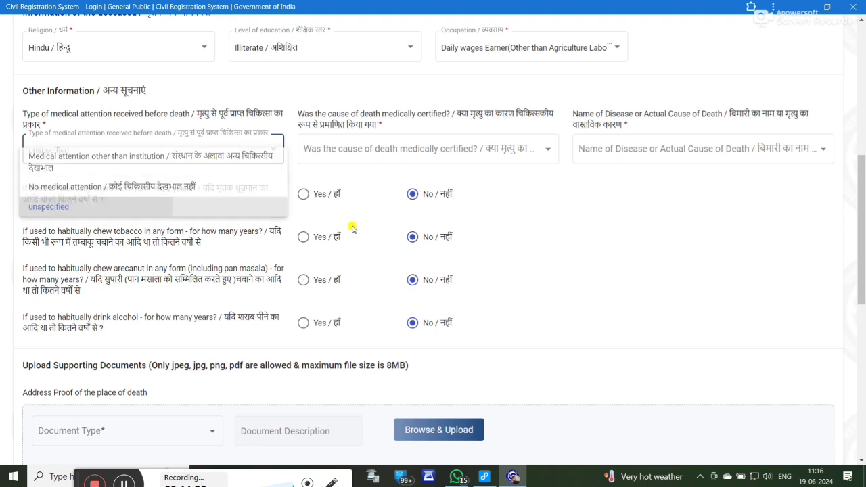
click(539, 147)
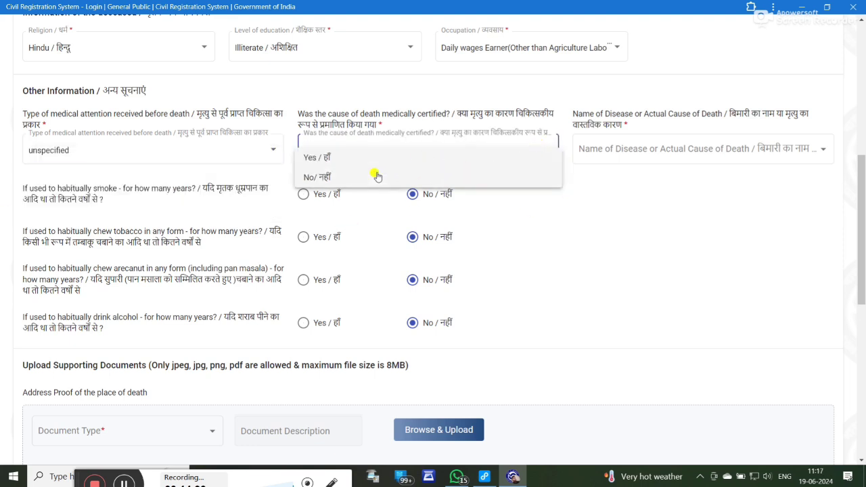
click(517, 194)
Step: Choose Others Not Elsewhere Classified as the name of disease causing death
click(790, 155)
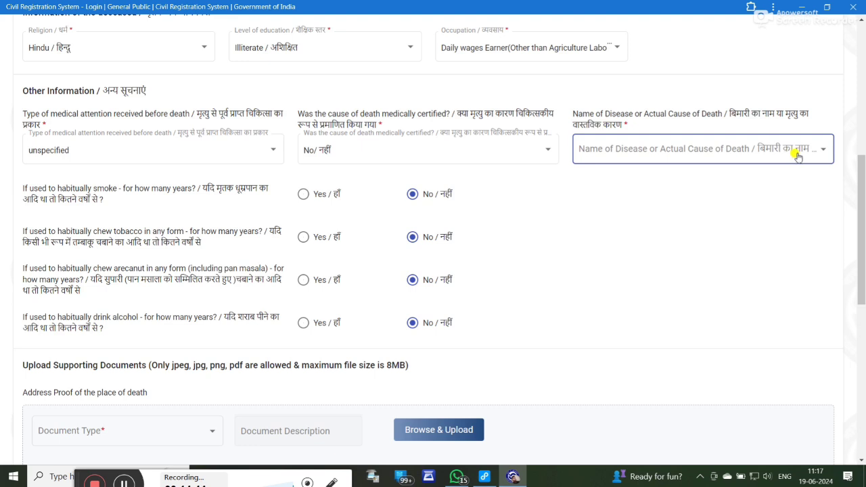
click(788, 167)
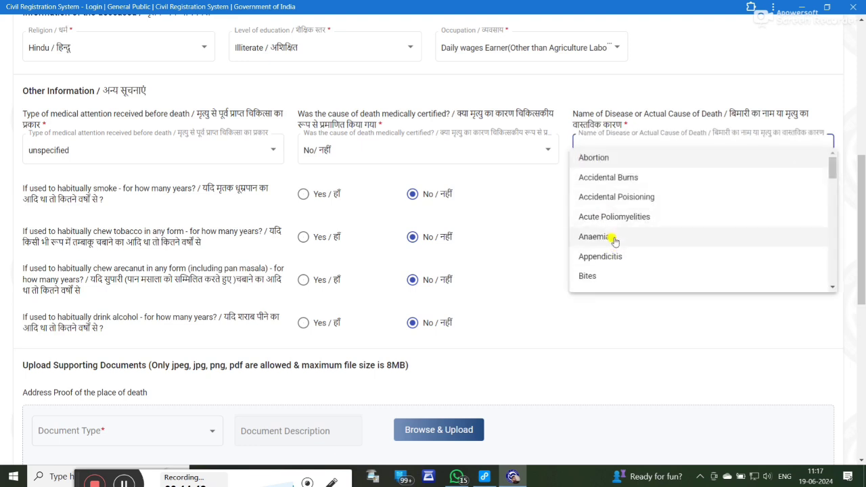
scroll(614, 214, down, 5)
scroll(614, 214, down, 5)
scroll(615, 224, up, 1)
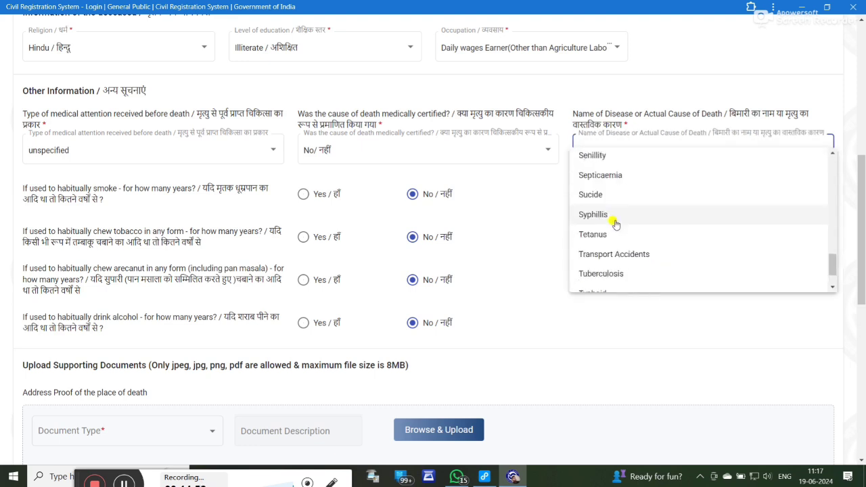
scroll(615, 225, down, 1)
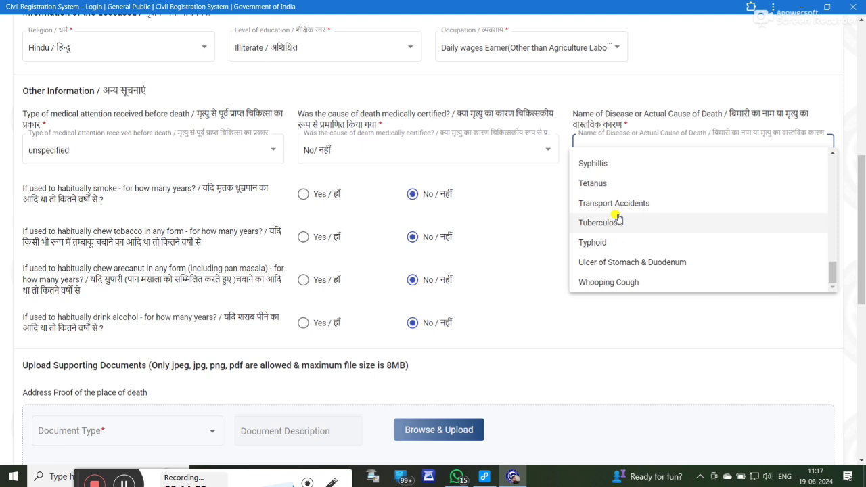
scroll(617, 218, up, 4)
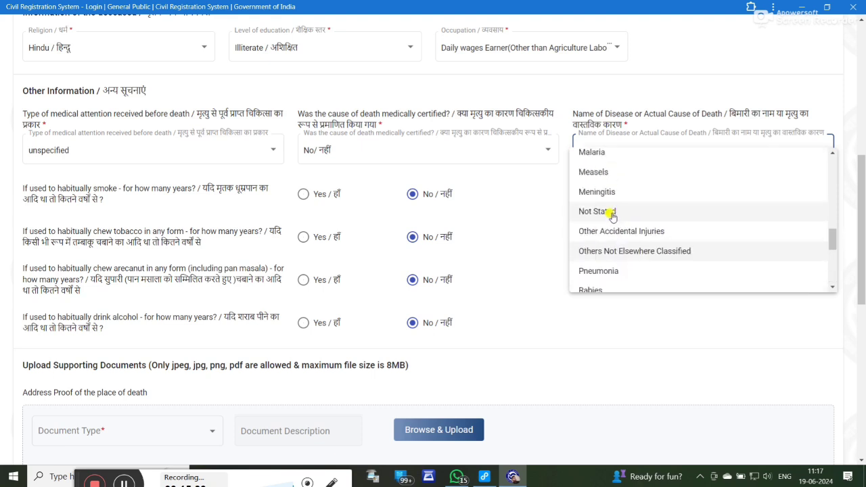
click(640, 252)
scroll(282, 305, down, 2)
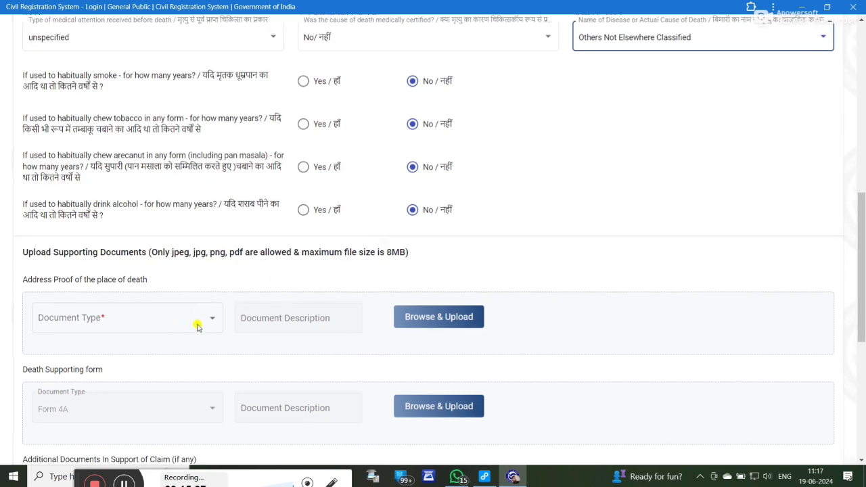
Step: Review the address proof requirement and check the INDRA.pdf Aadhaar scan before uploading
scroll(198, 327, down, 3)
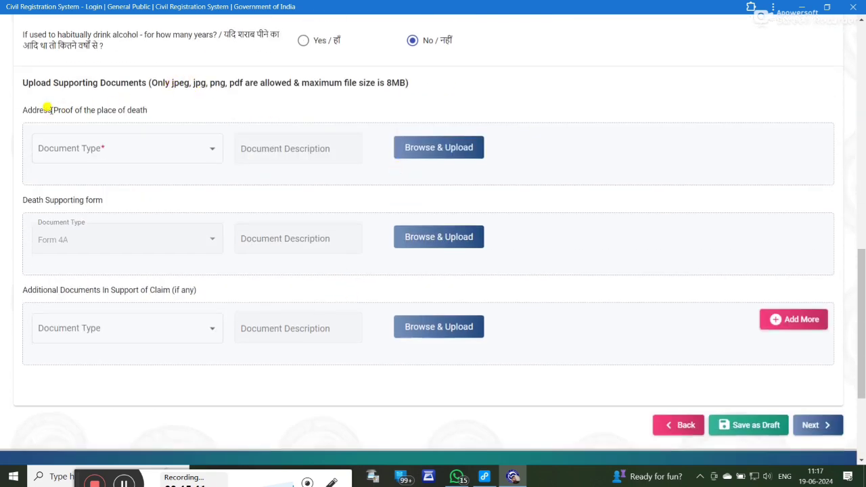
drag(96, 109, 52, 109)
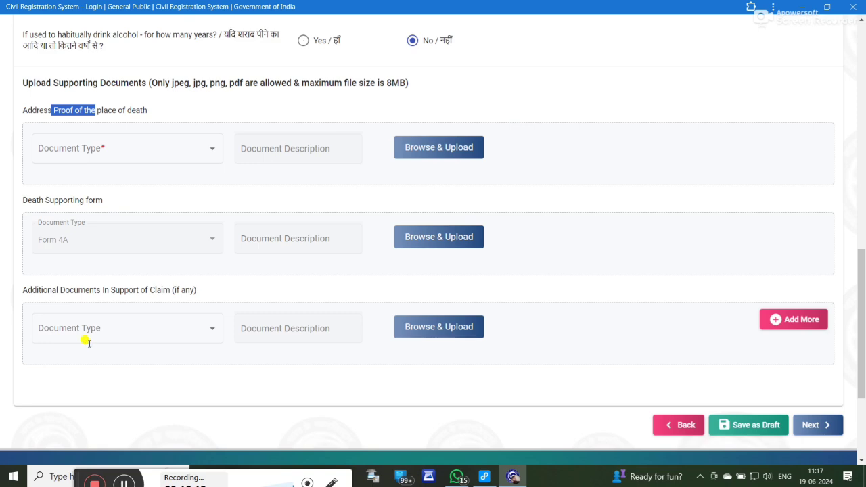
drag(140, 289, 48, 290)
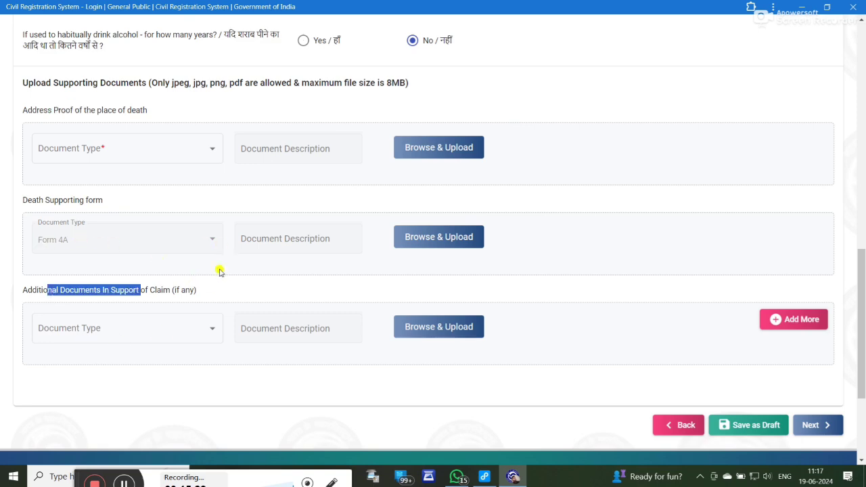
click(514, 476)
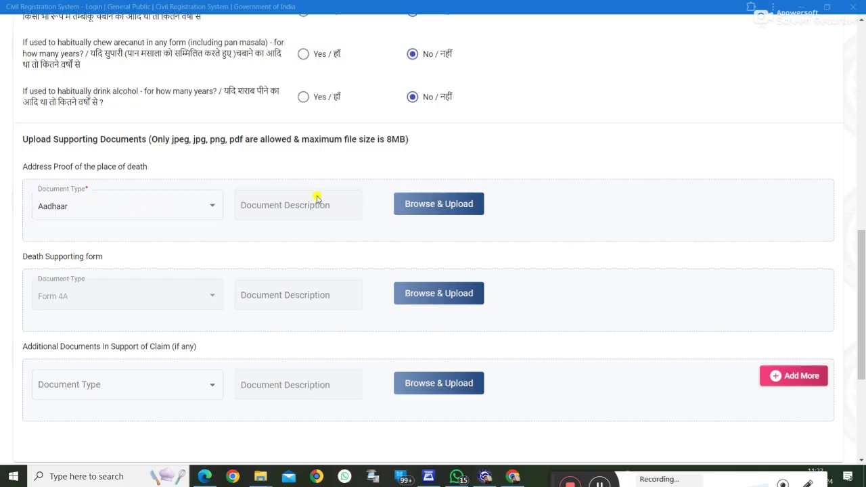
click(204, 476)
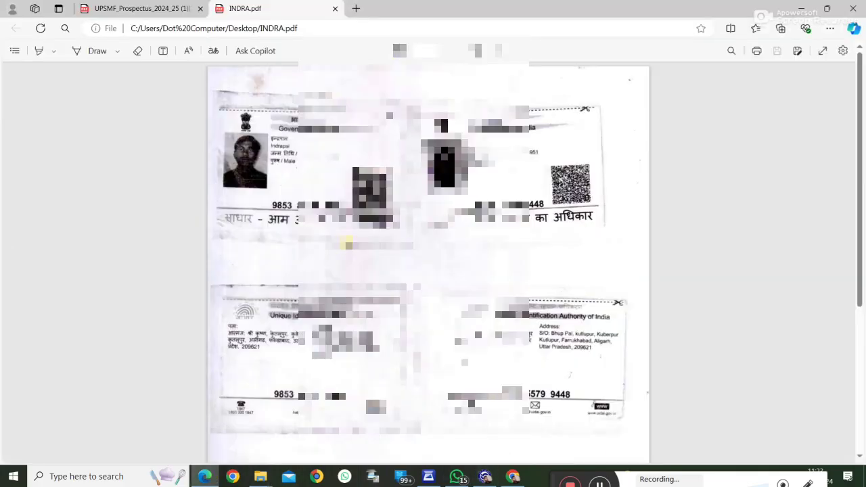
scroll(442, 319, down, 3)
scroll(442, 319, up, 3)
click(485, 476)
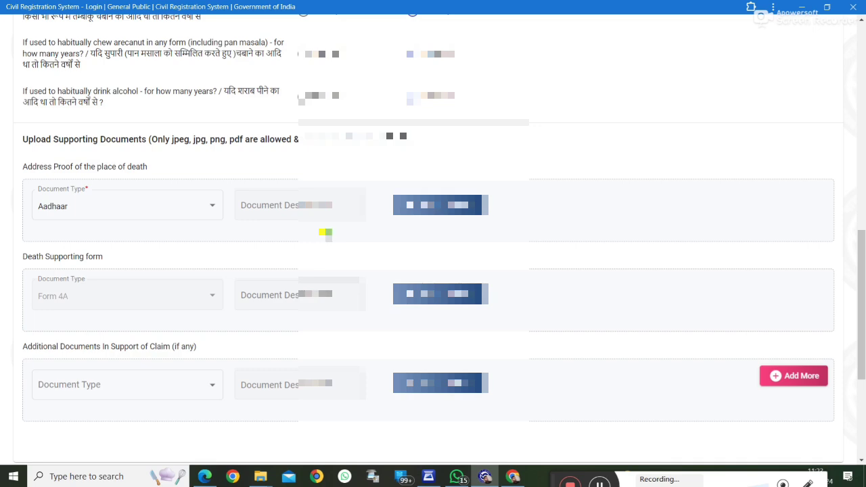
Step: Upload INDRA.pdf as the Aadhaar address proof and save the application as a draft
text(INDRA)
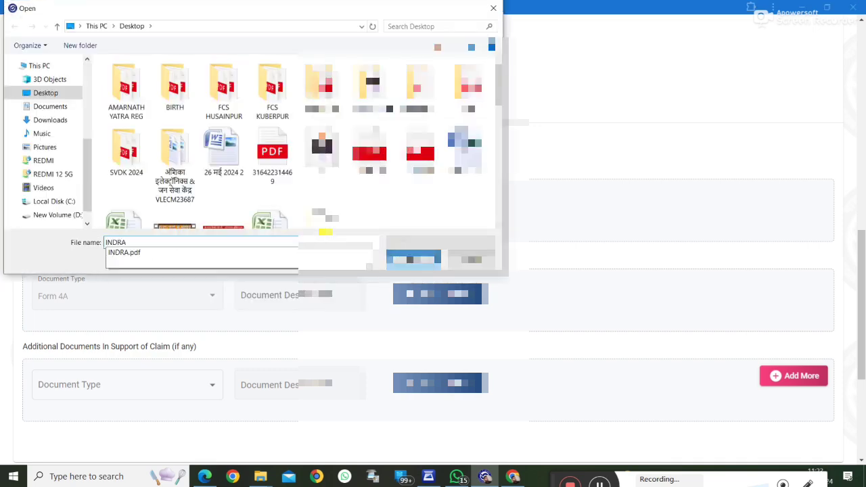
key(Return)
scroll(609, 216, down, 3)
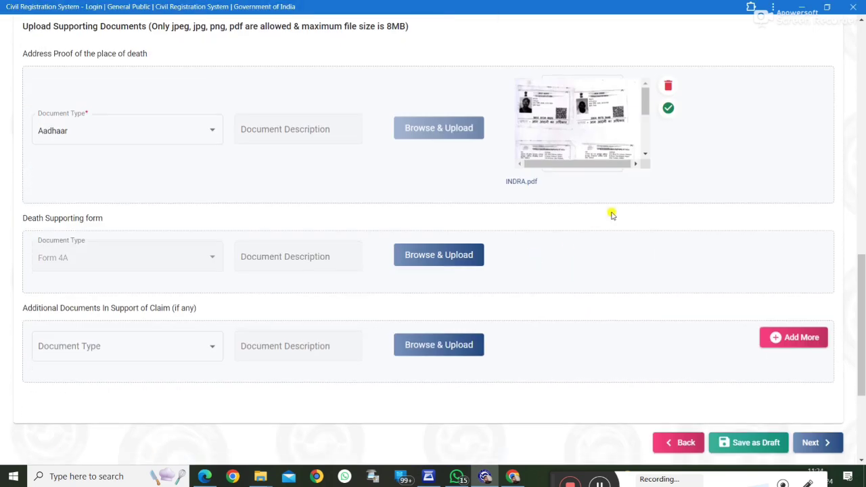
scroll(203, 223, up, 3)
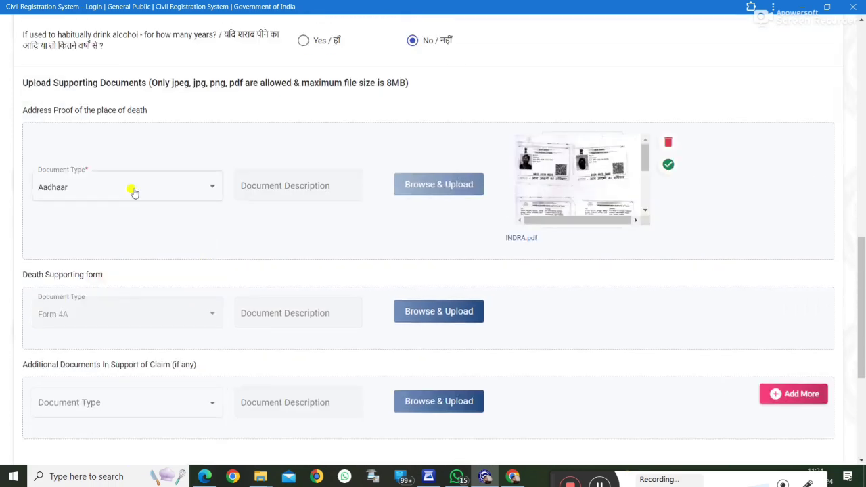
scroll(102, 318, down, 2)
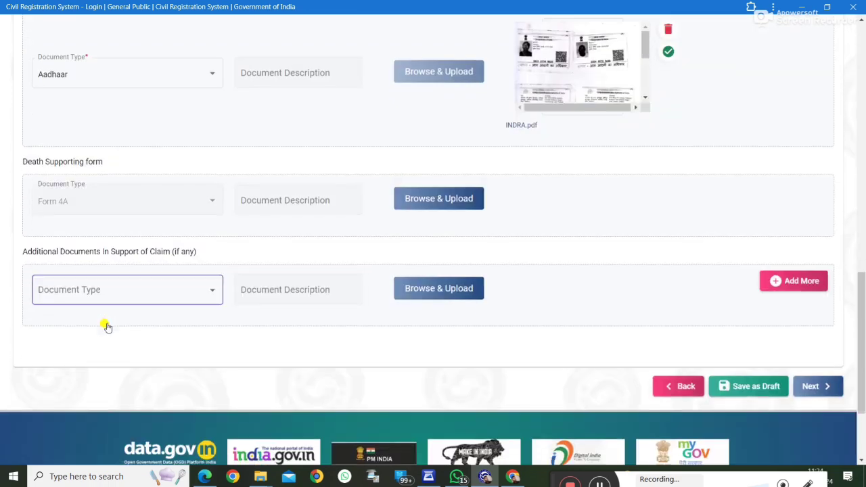
click(732, 391)
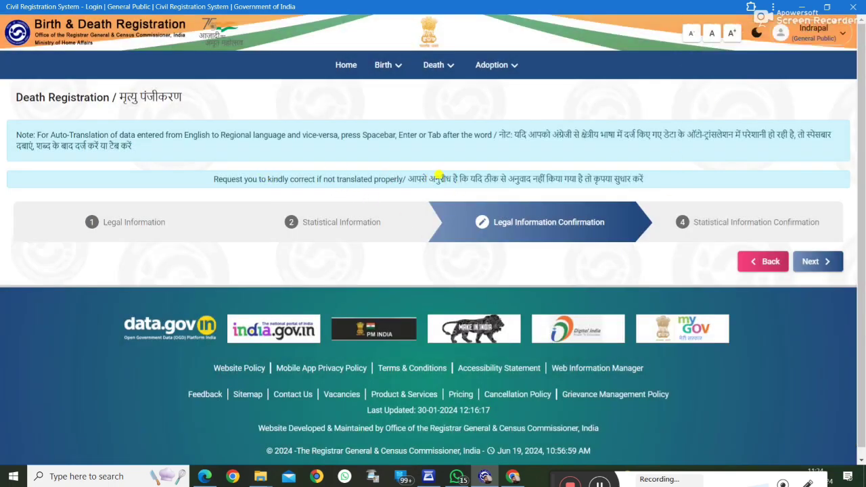
Step: Scroll through the Legal Information Confirmation summary, checking the date of death and other details
drag(273, 179, 520, 177)
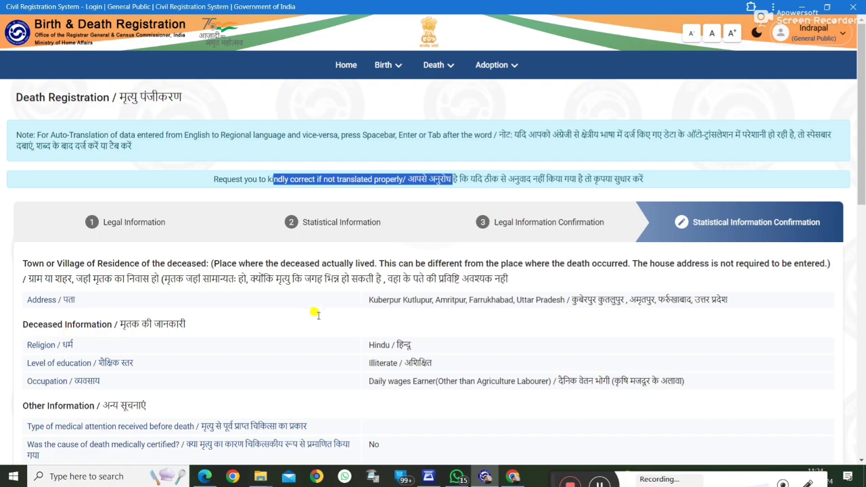
scroll(452, 286, down, 5)
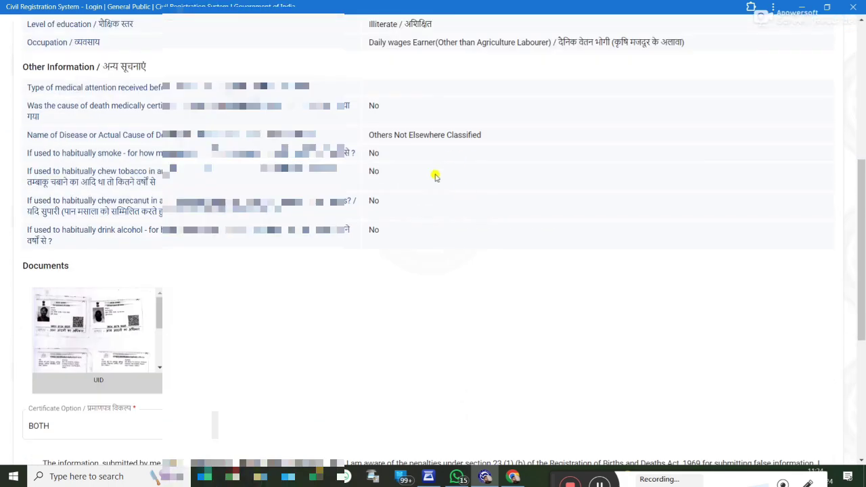
scroll(488, 194, up, 5)
click(567, 234)
scroll(516, 248, down, 3)
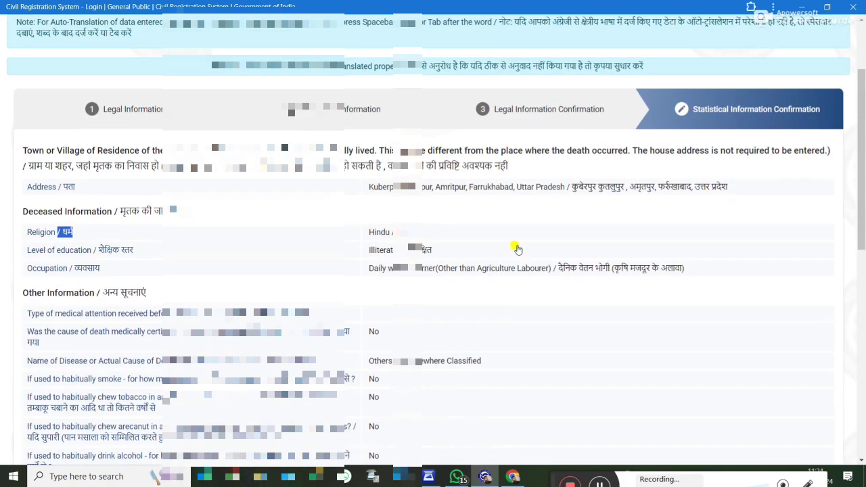
scroll(452, 169, up, 3)
scroll(456, 195, down, 2)
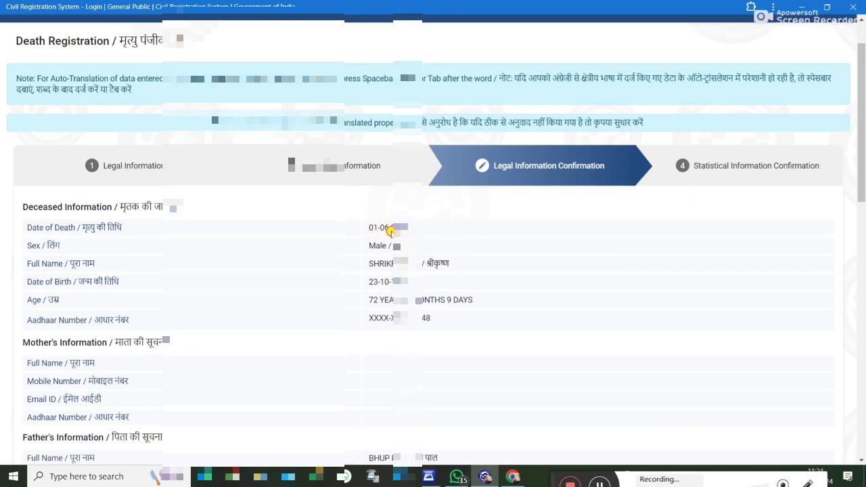
drag(372, 115, 401, 128)
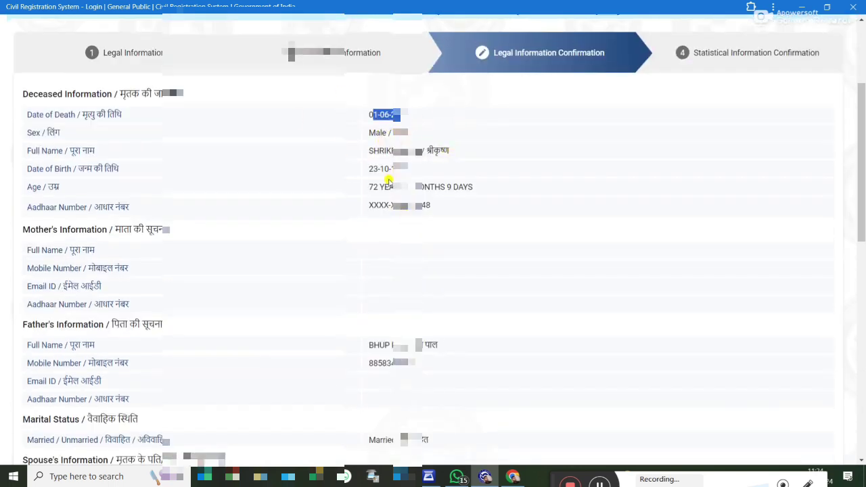
scroll(389, 182, down, 6)
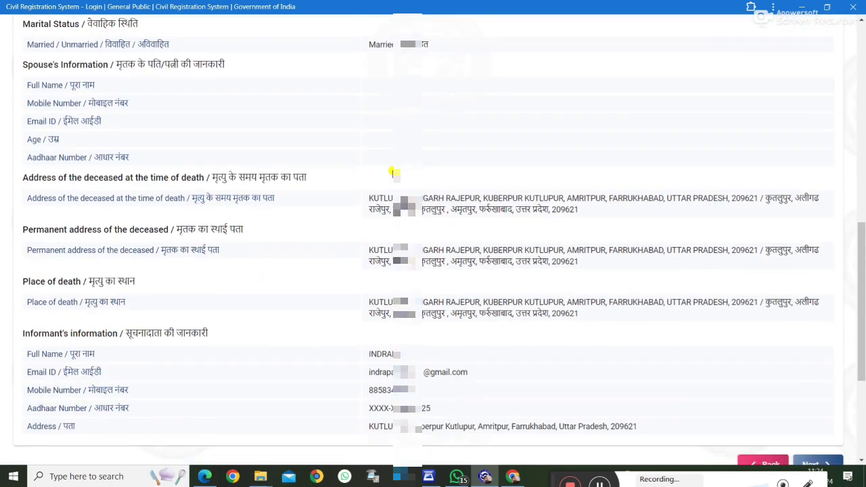
scroll(393, 173, down, 2)
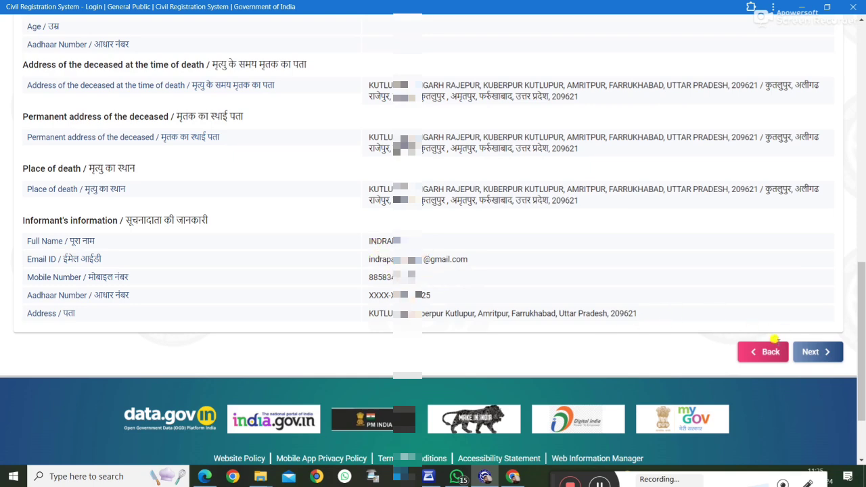
scroll(446, 223, up, 10)
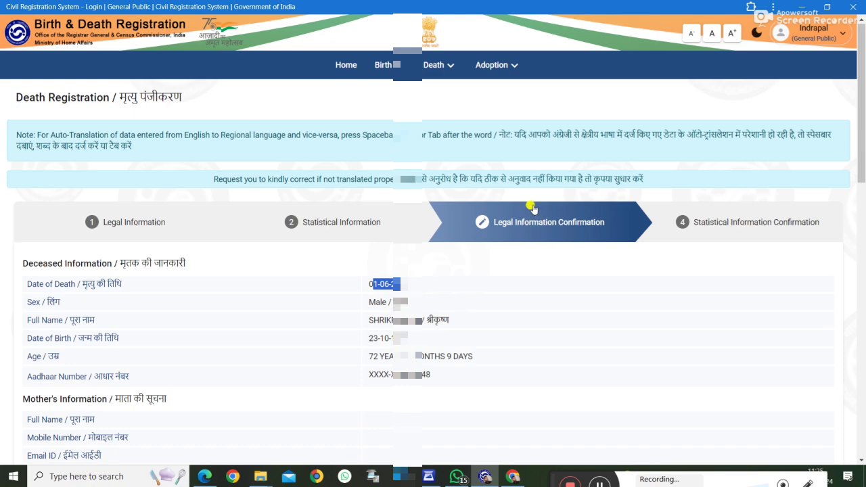
click(698, 399)
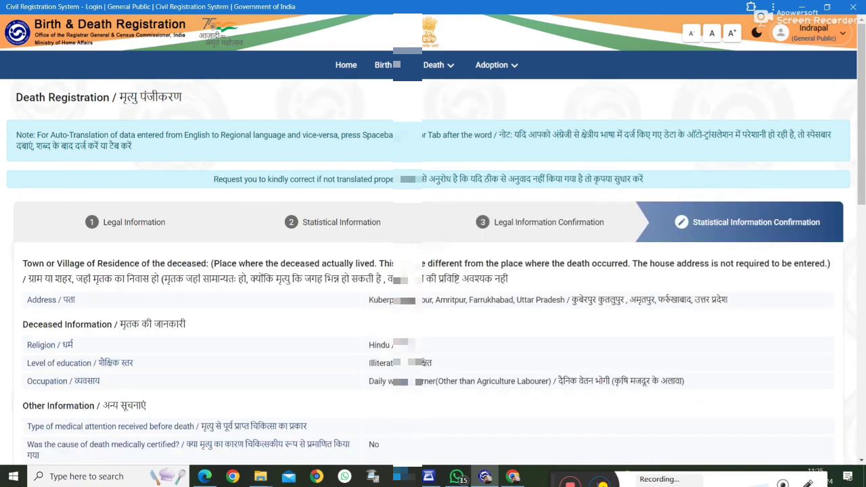
Step: Keep BOTH as the certificate language in the Certificate Option dropdown
scroll(456, 289, down, 2)
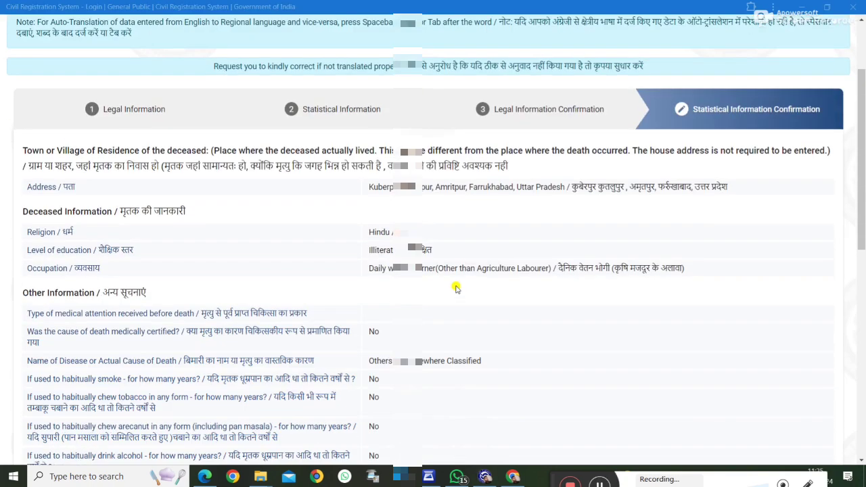
scroll(473, 284, down, 6)
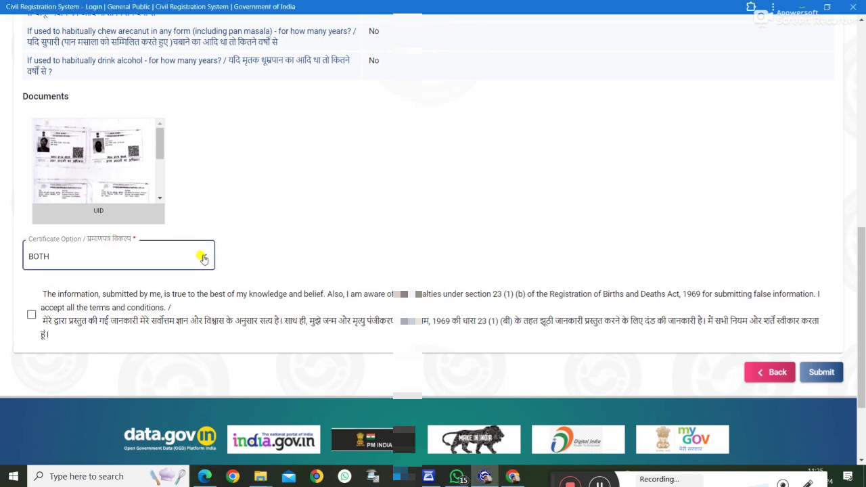
click(203, 258)
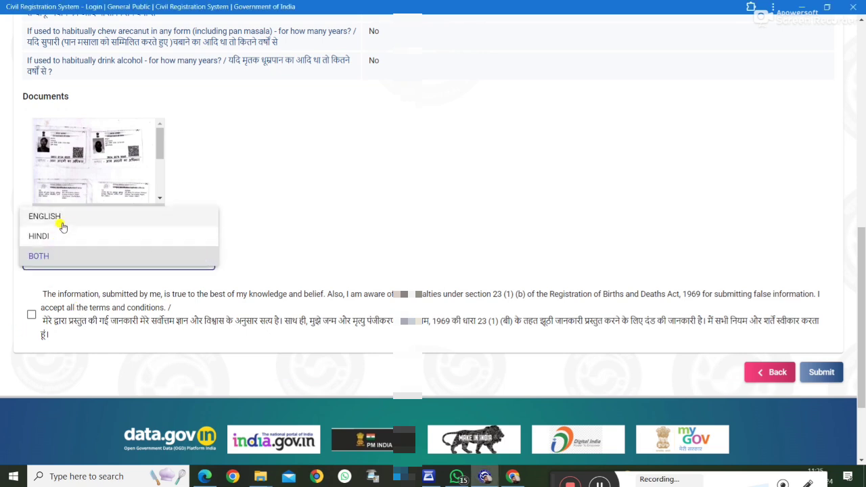
click(161, 313)
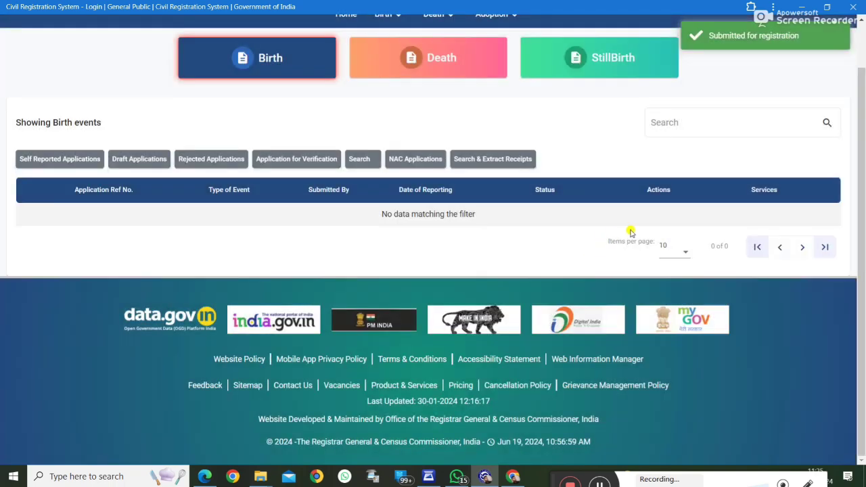
Step: Check the death Application for Verification and Draft Applications lists, which show no data
scroll(630, 232, up, 1)
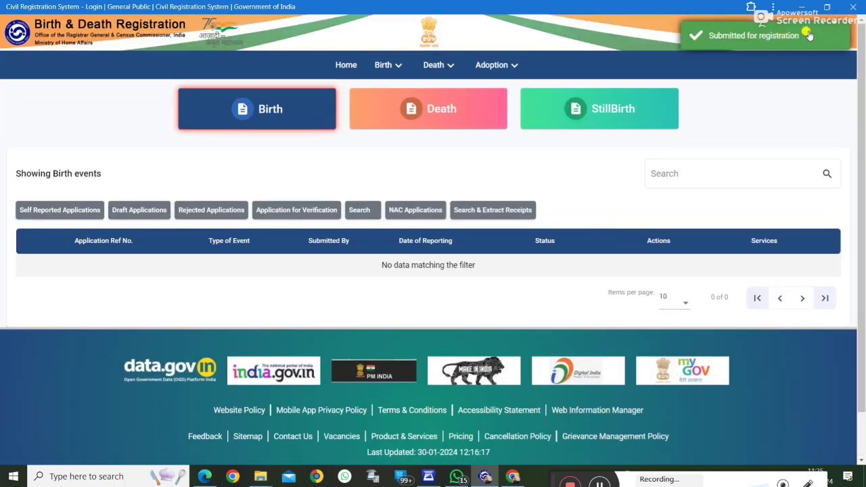
click(448, 65)
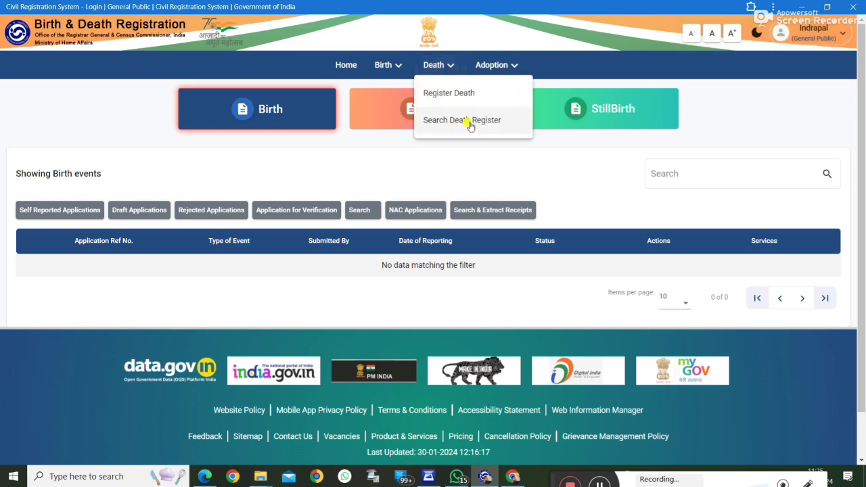
click(429, 112)
click(426, 125)
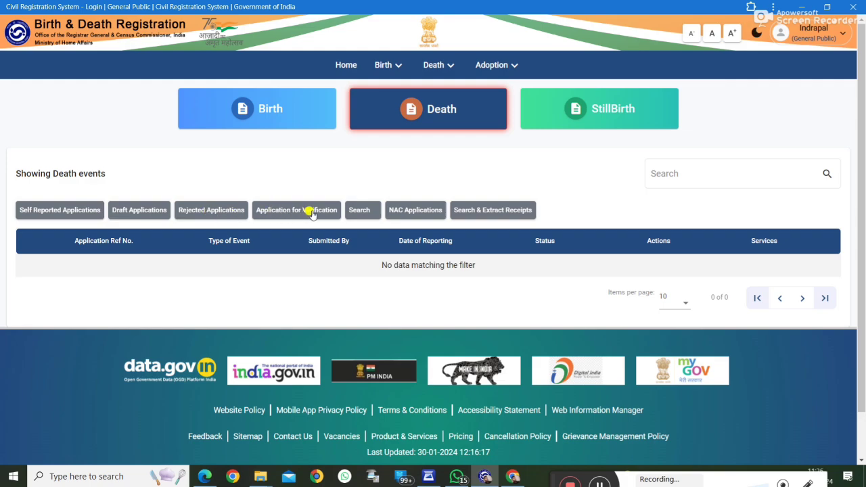
click(286, 221)
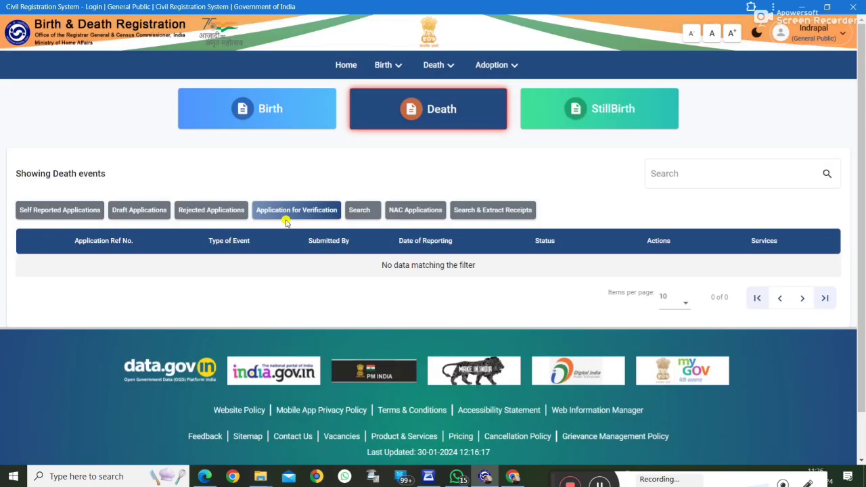
click(154, 214)
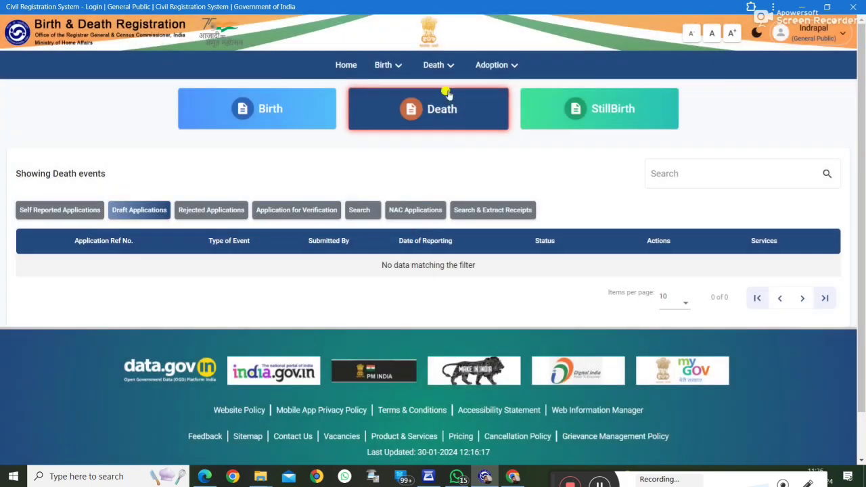
Step: Bring up the Search Death Register form from the Death menu
mouse_move(434, 65)
click(454, 122)
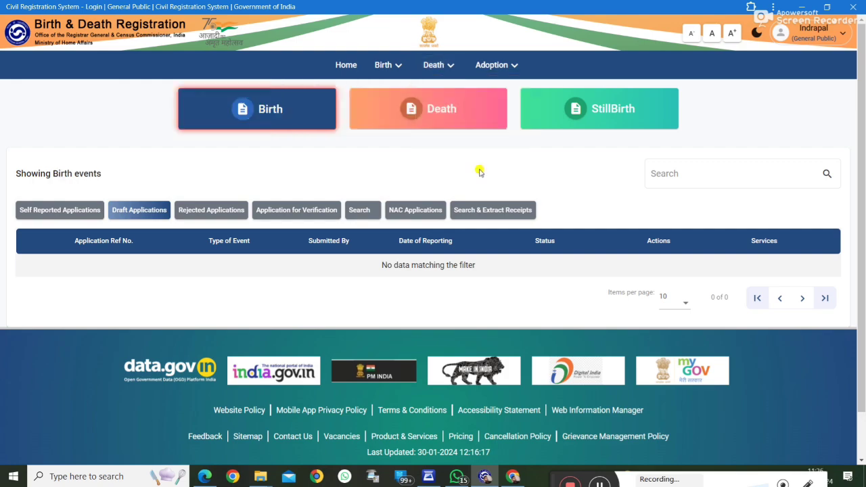
scroll(436, 215, down, 5)
scroll(437, 215, up, 5)
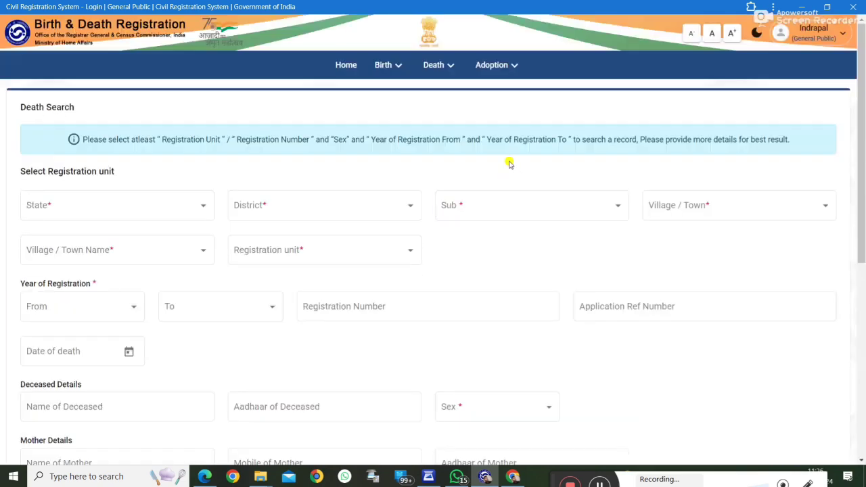
click(480, 92)
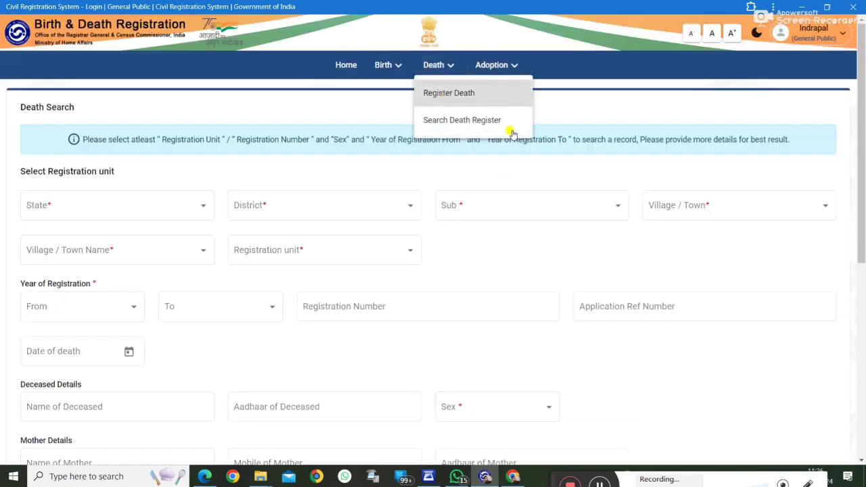